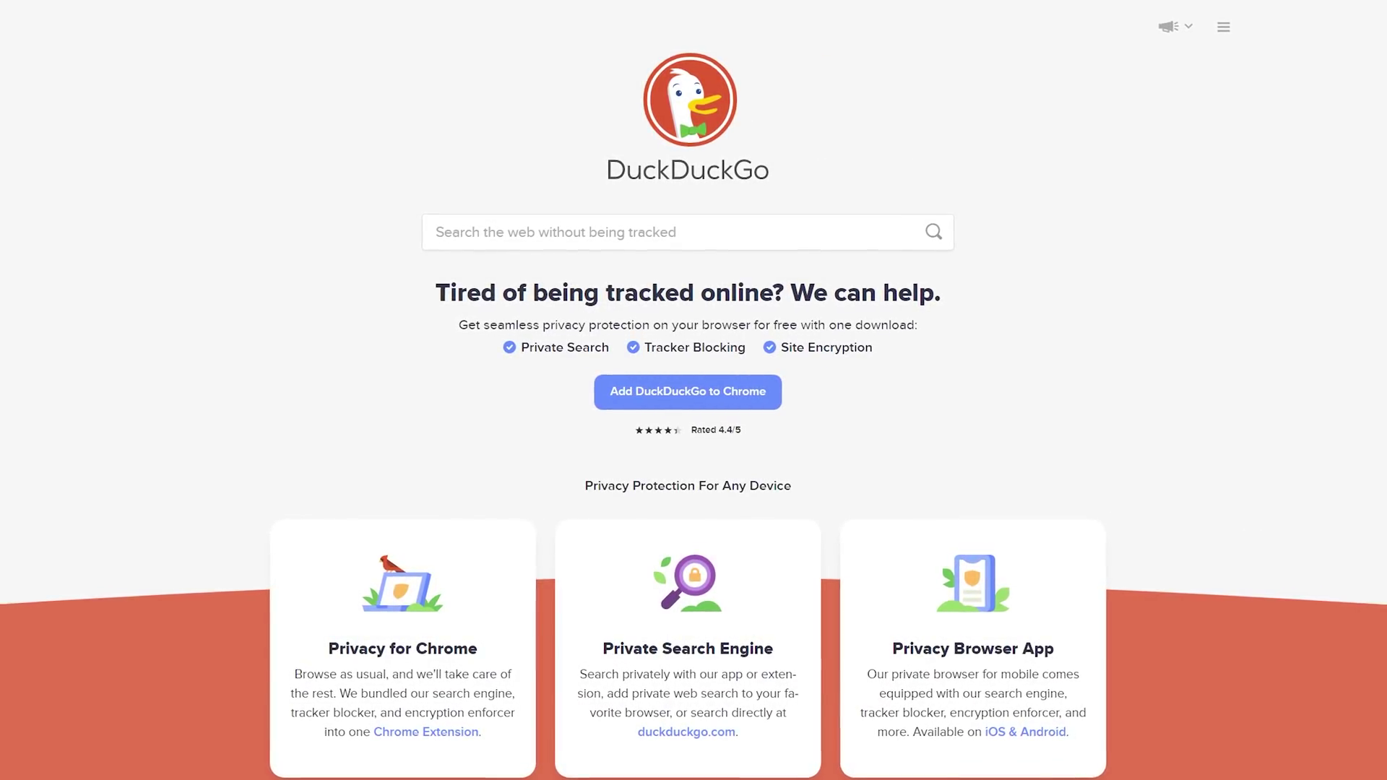
Enter "your friend and" as a web search query in DuckDuckGo
{"action": "type", "text": "your friend"}
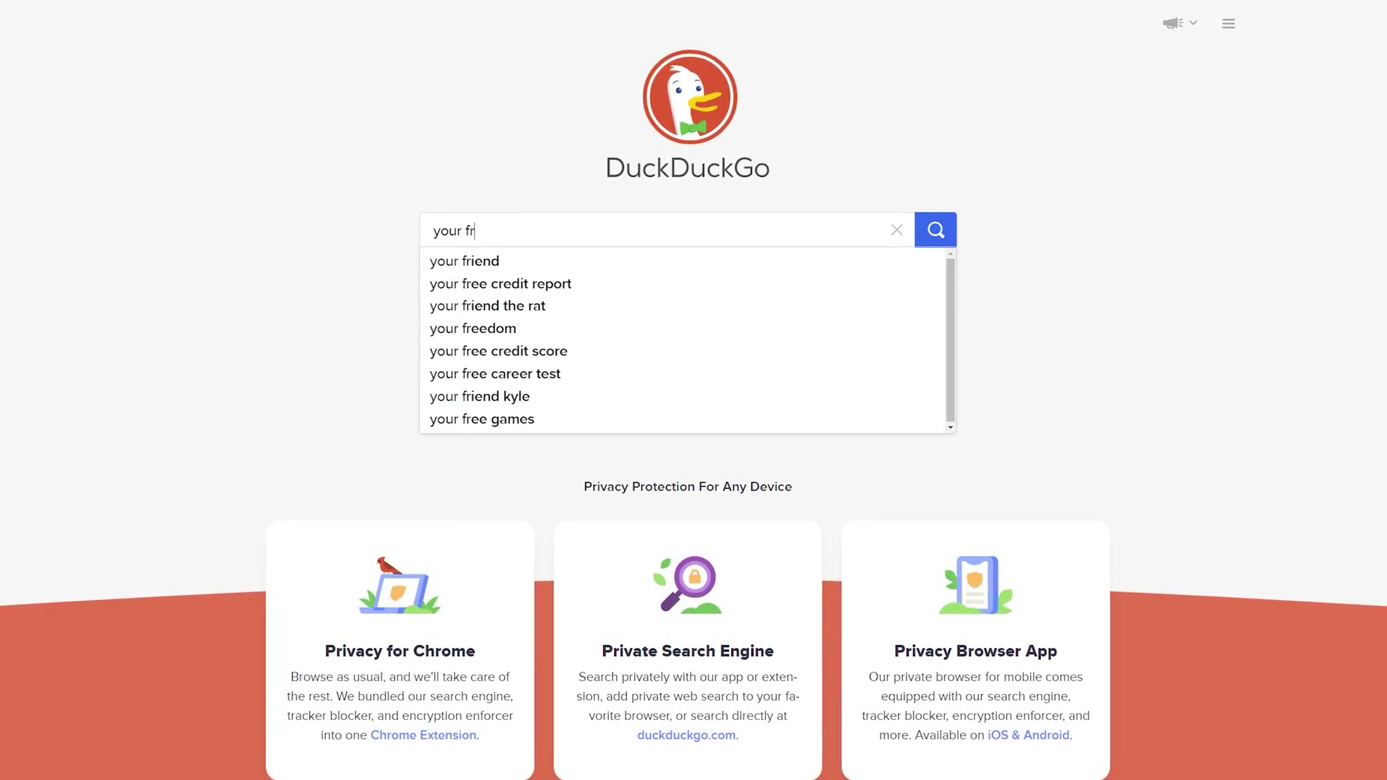
{"action": "type", "text": " and"}
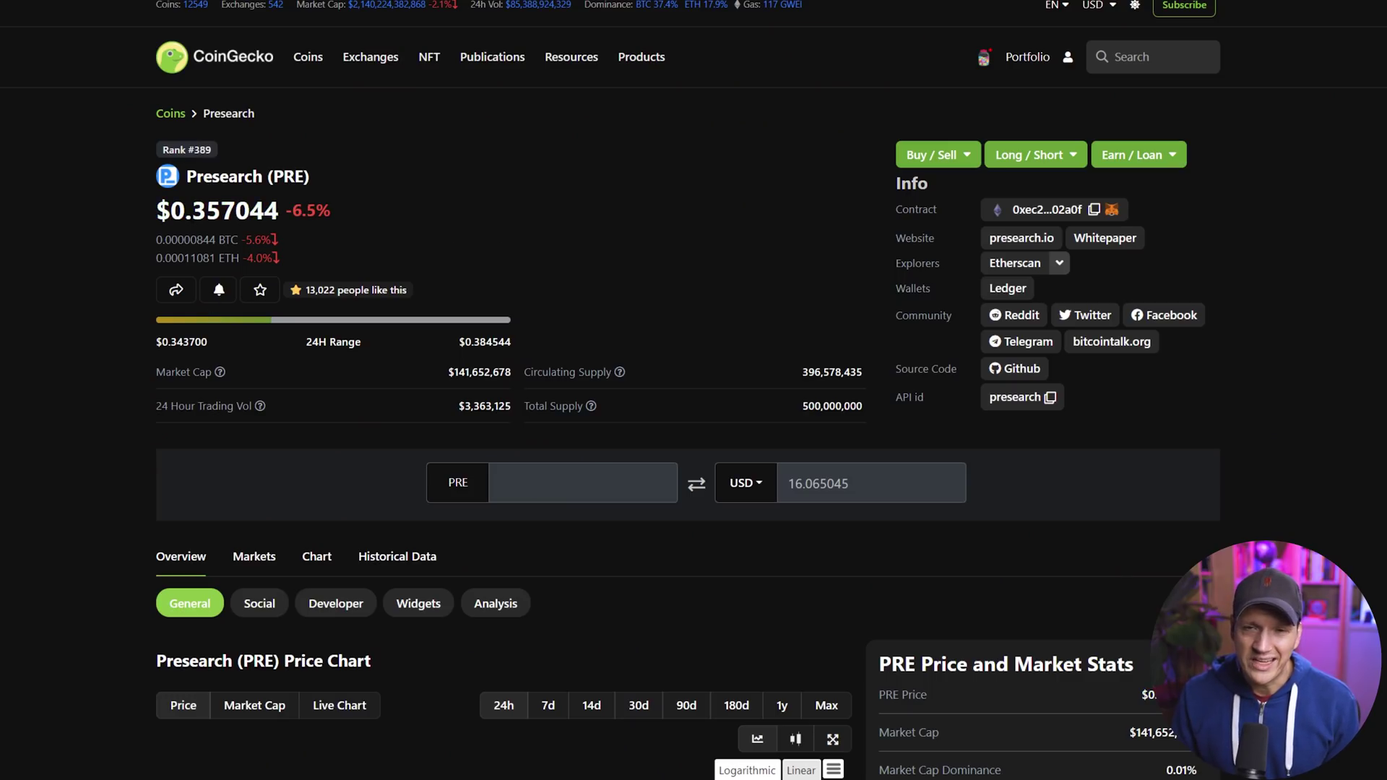
Calculate 1.25 × 30 with the calculator and enter 38 PRE in CoinGecko's Presearch-to-USD converter
{"action": "left_click_drag", "start_coordinate": [193, 210], "coordinate": [221, 211]}
{"action": "left_click", "coordinate": [618, 258]}
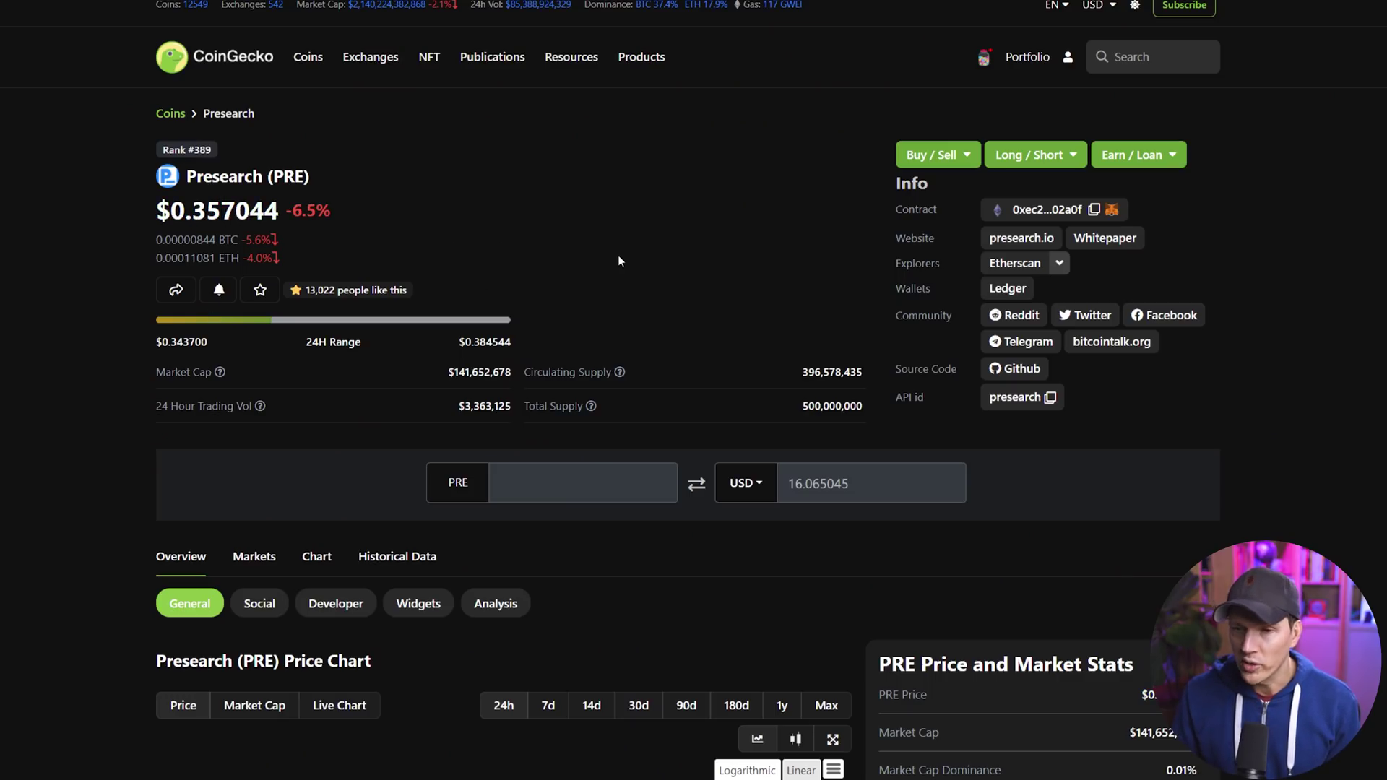
{"action": "key", "text": "XF86Calculator"}
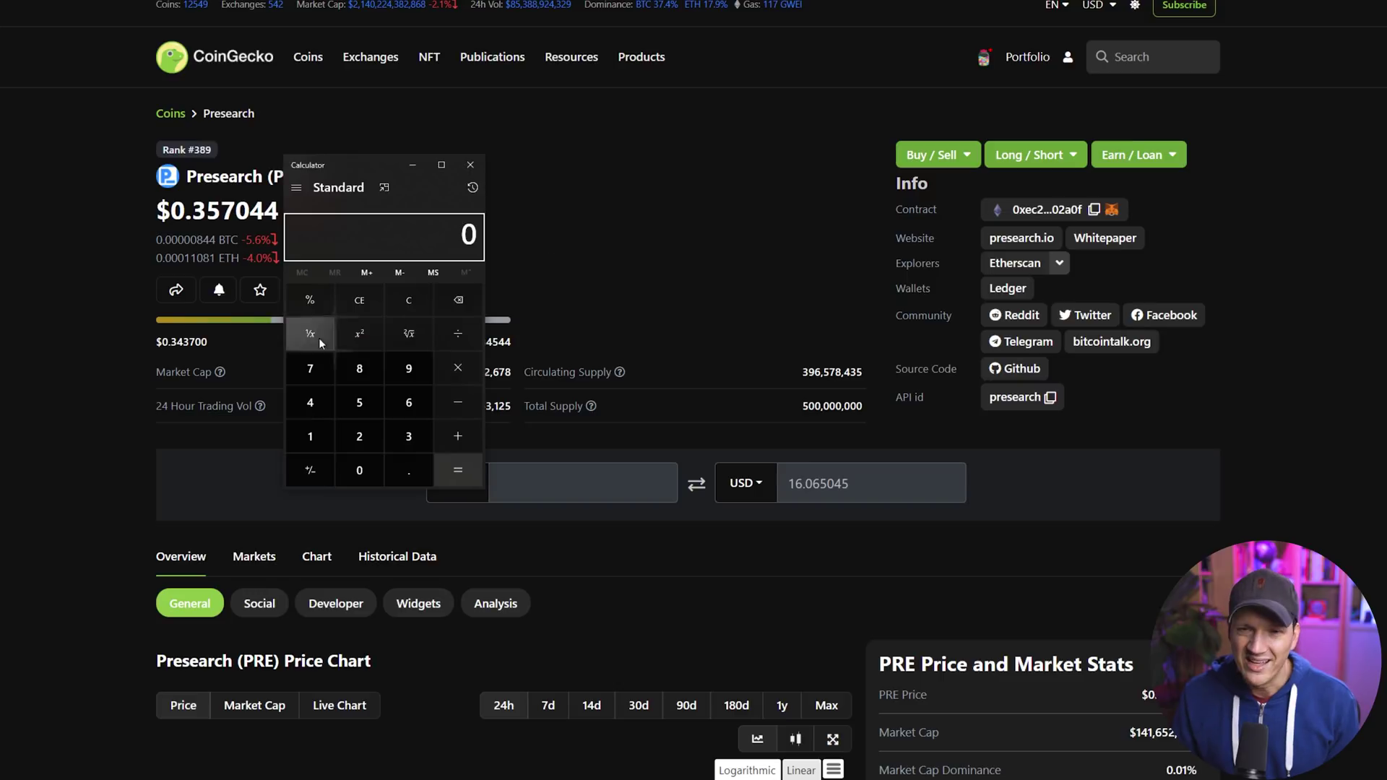
{"action": "left_click", "coordinate": [310, 436]}
{"action": "left_click", "coordinate": [409, 471]}
{"action": "left_click", "coordinate": [359, 436]}
{"action": "left_click", "coordinate": [359, 403]}
{"action": "left_click", "coordinate": [454, 367]}
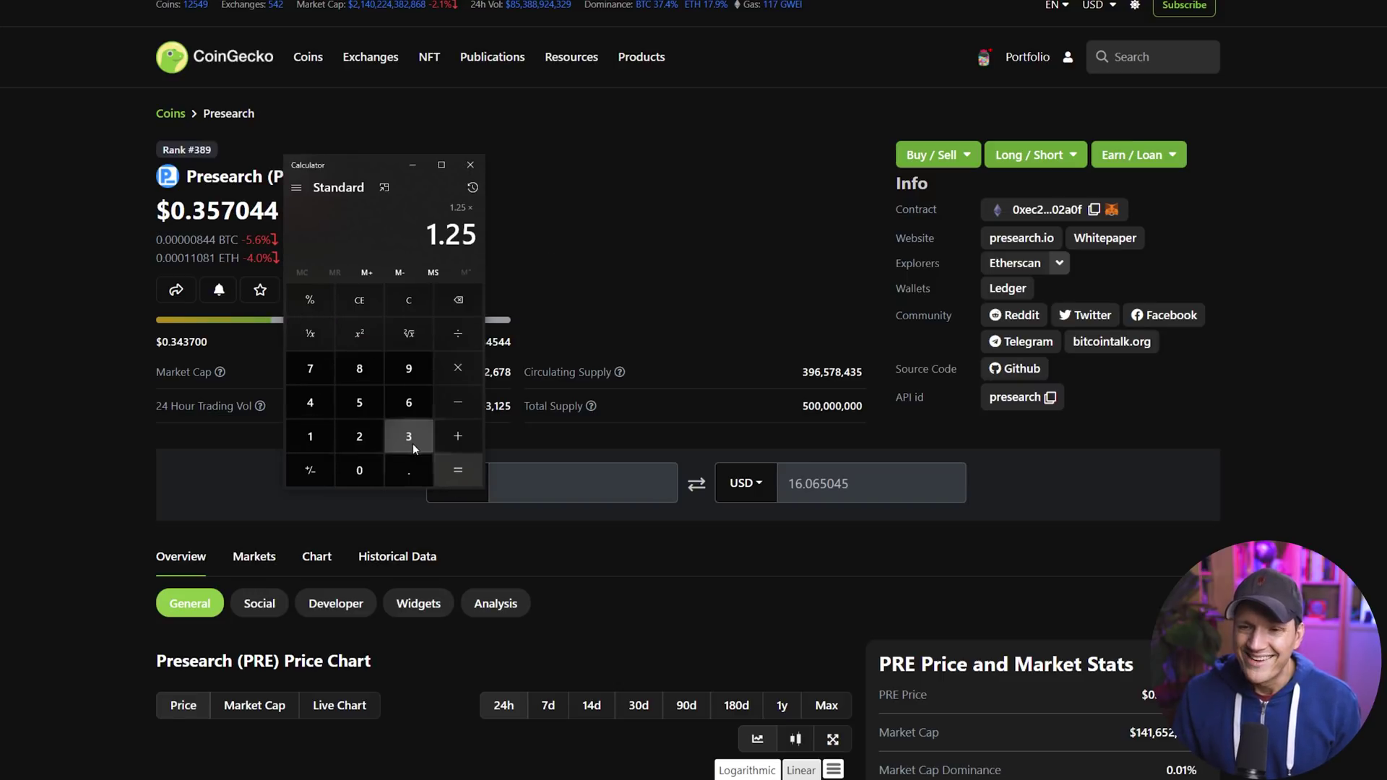
{"action": "left_click", "coordinate": [409, 437]}
{"action": "left_click", "coordinate": [359, 471]}
{"action": "left_click", "coordinate": [458, 470]}
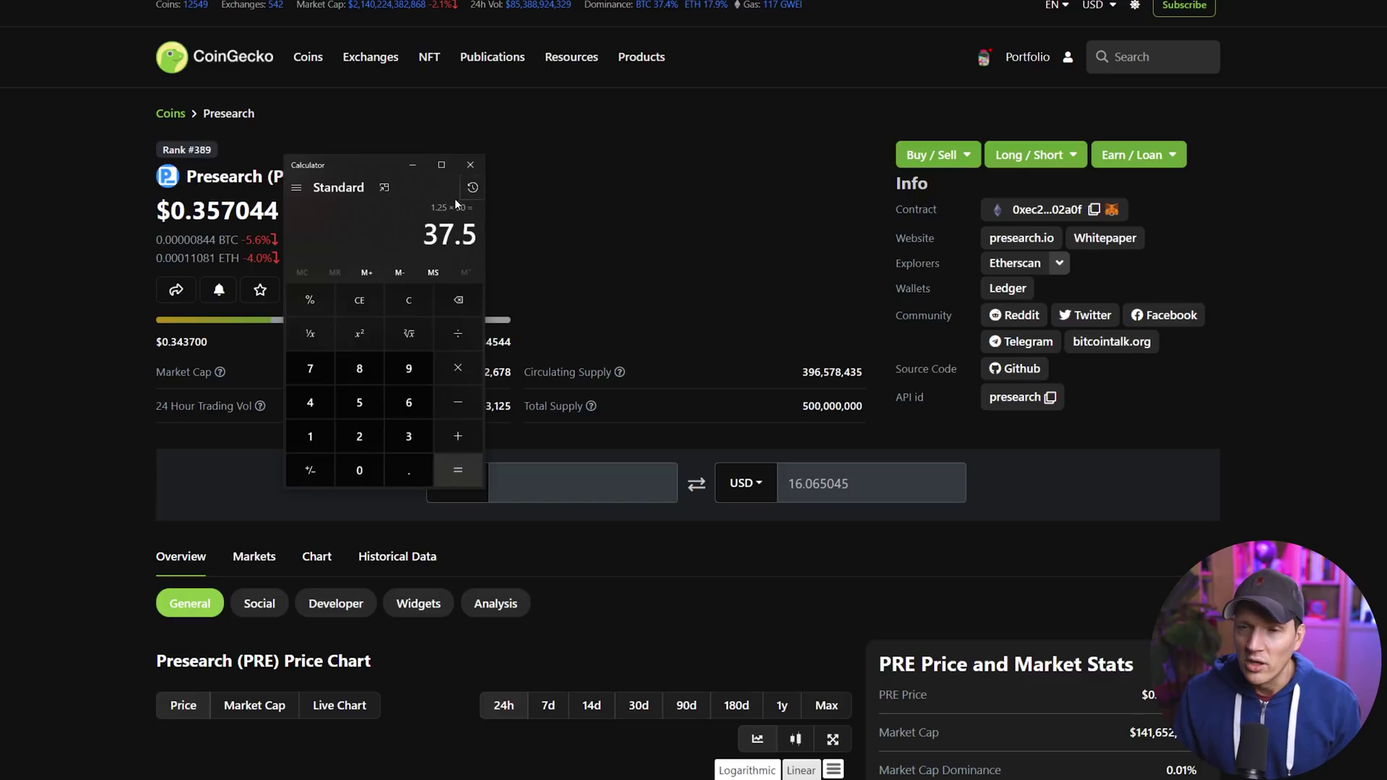
{"action": "left_click", "coordinate": [471, 166]}
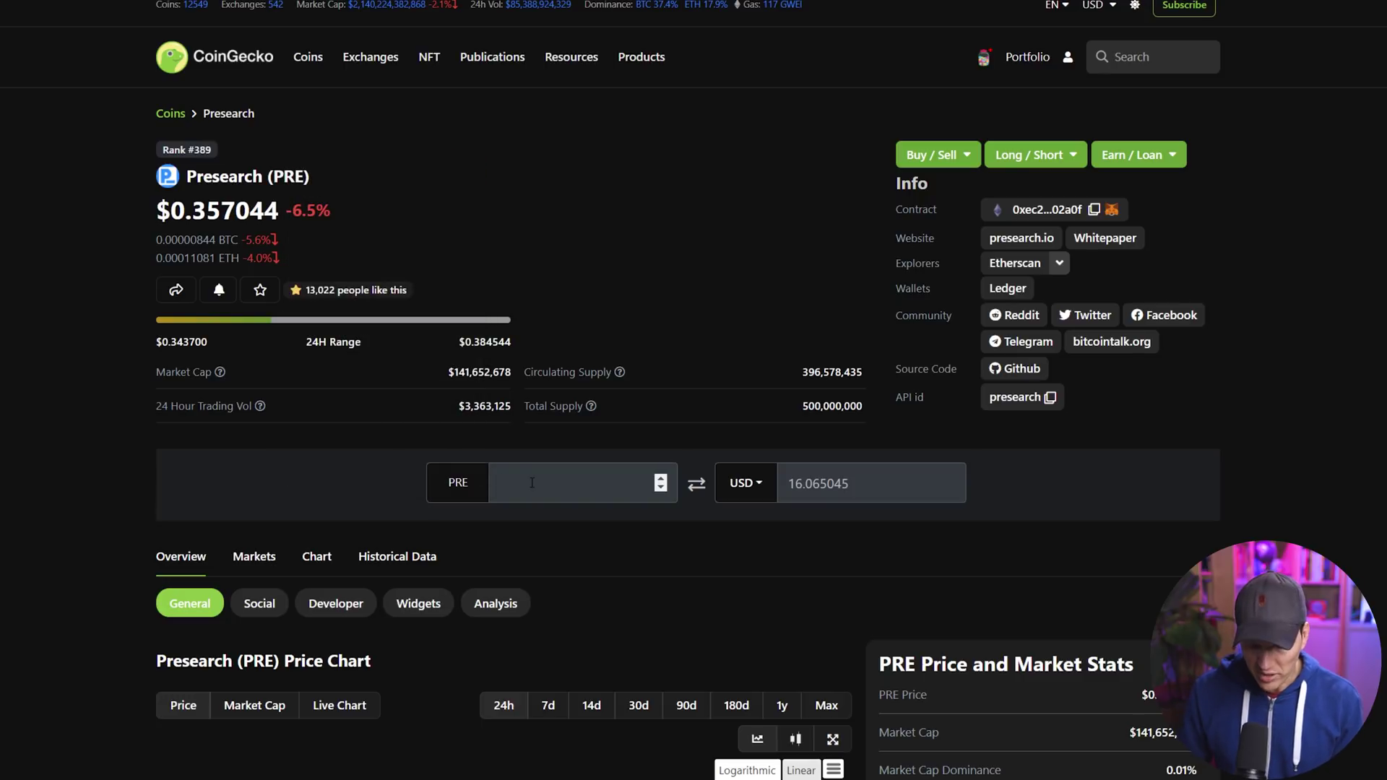
{"action": "type", "text": "38"}
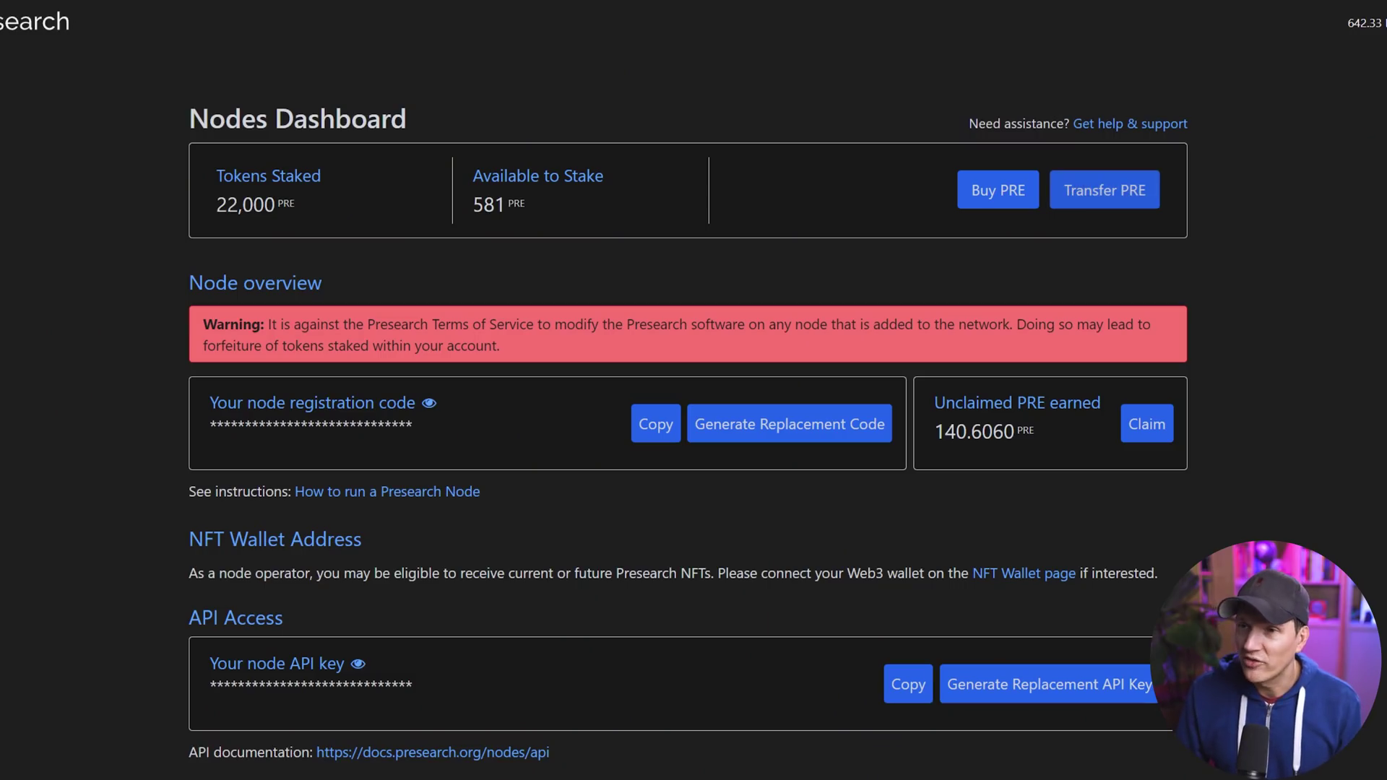
On the Presearch Nodes Dashboard, start a PRE token transfer using the From Blockchain method
{"action": "left_click", "coordinate": [1105, 190]}
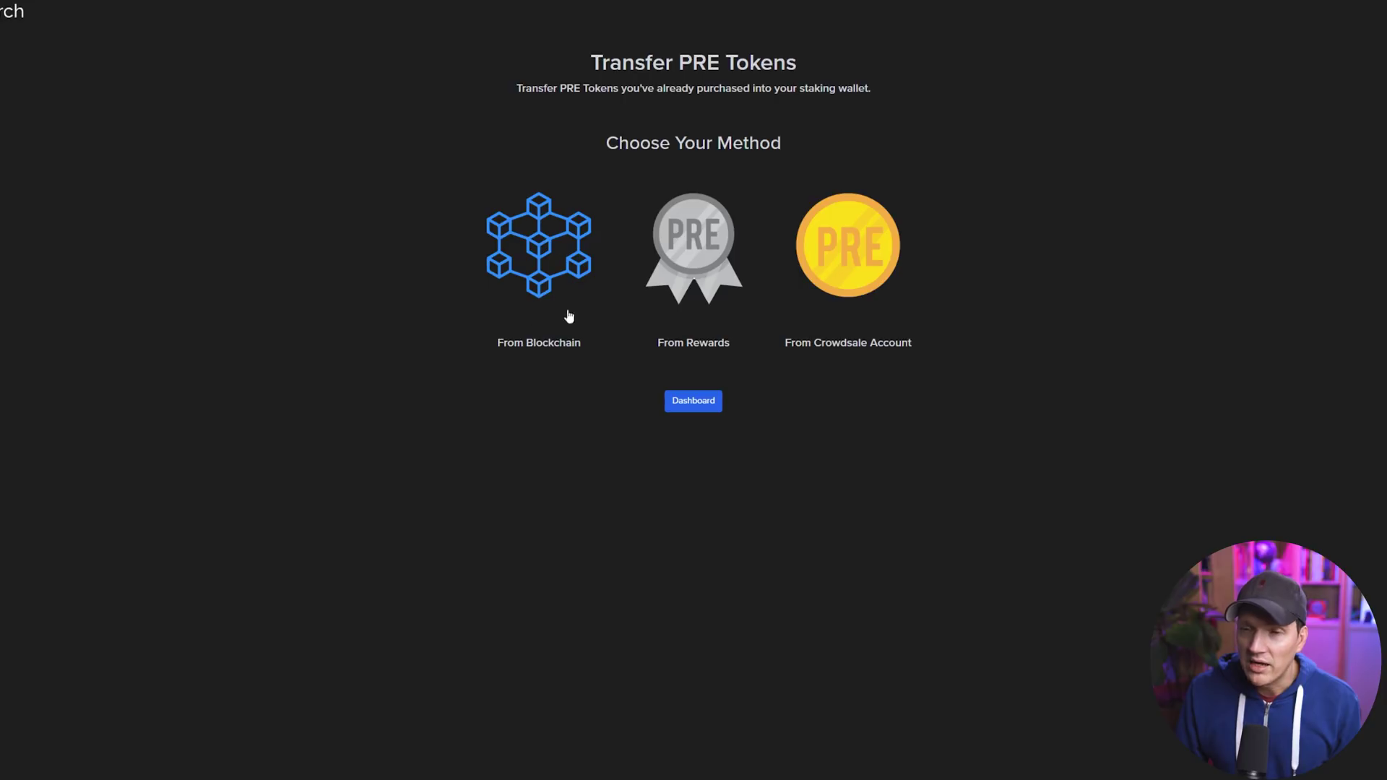
{"action": "left_click", "coordinate": [544, 262]}
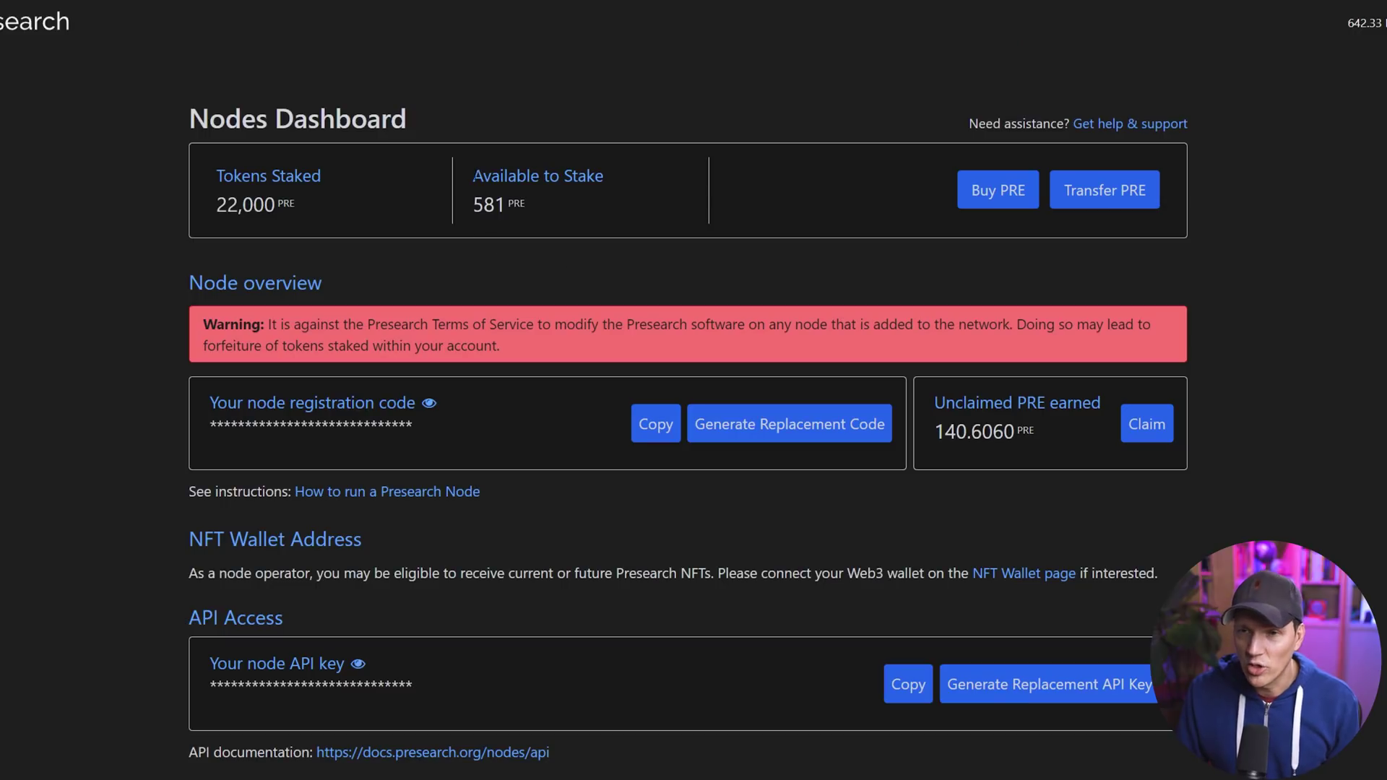
Check the amount of PRE available to stake on the Presearch Nodes Dashboard
{"action": "left_click_drag", "start_coordinate": [473, 171], "coordinate": [562, 209]}
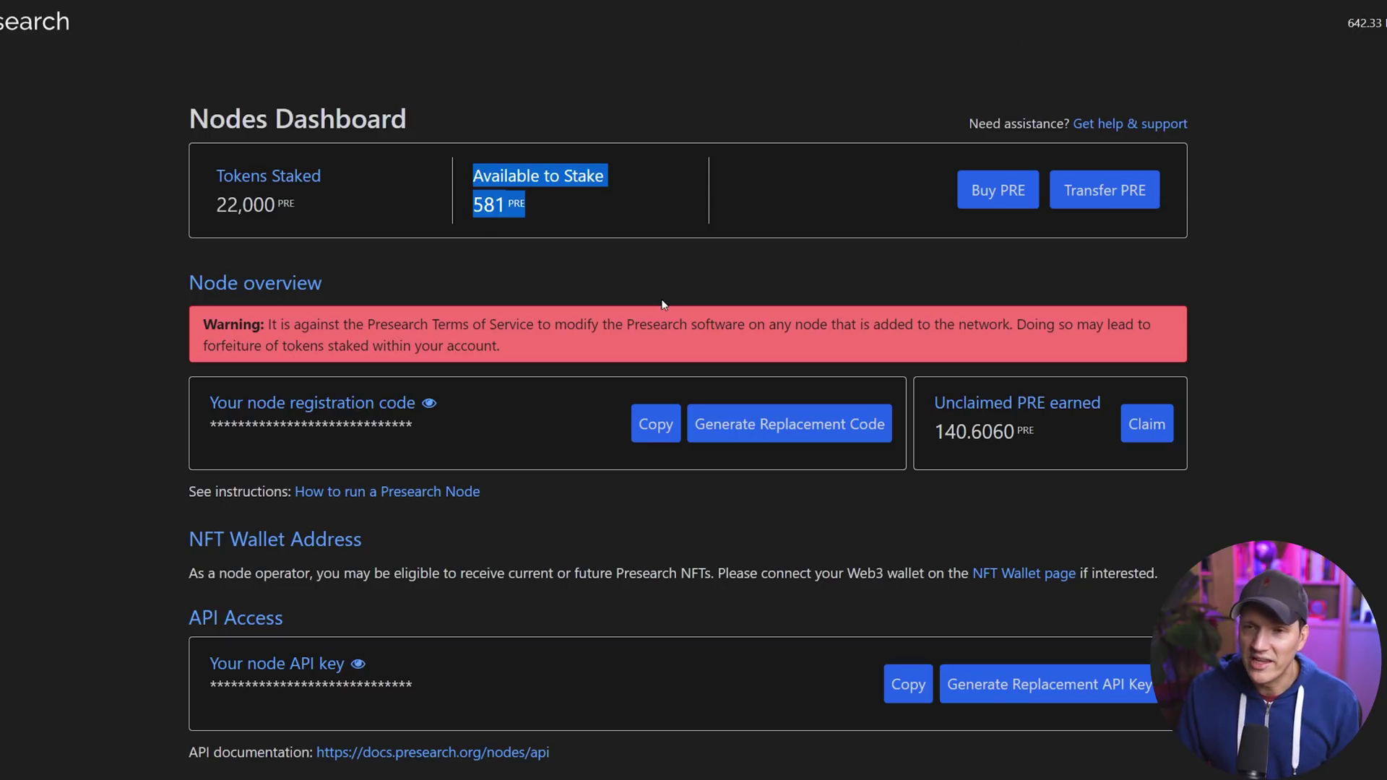
{"action": "left_click", "coordinate": [625, 267]}
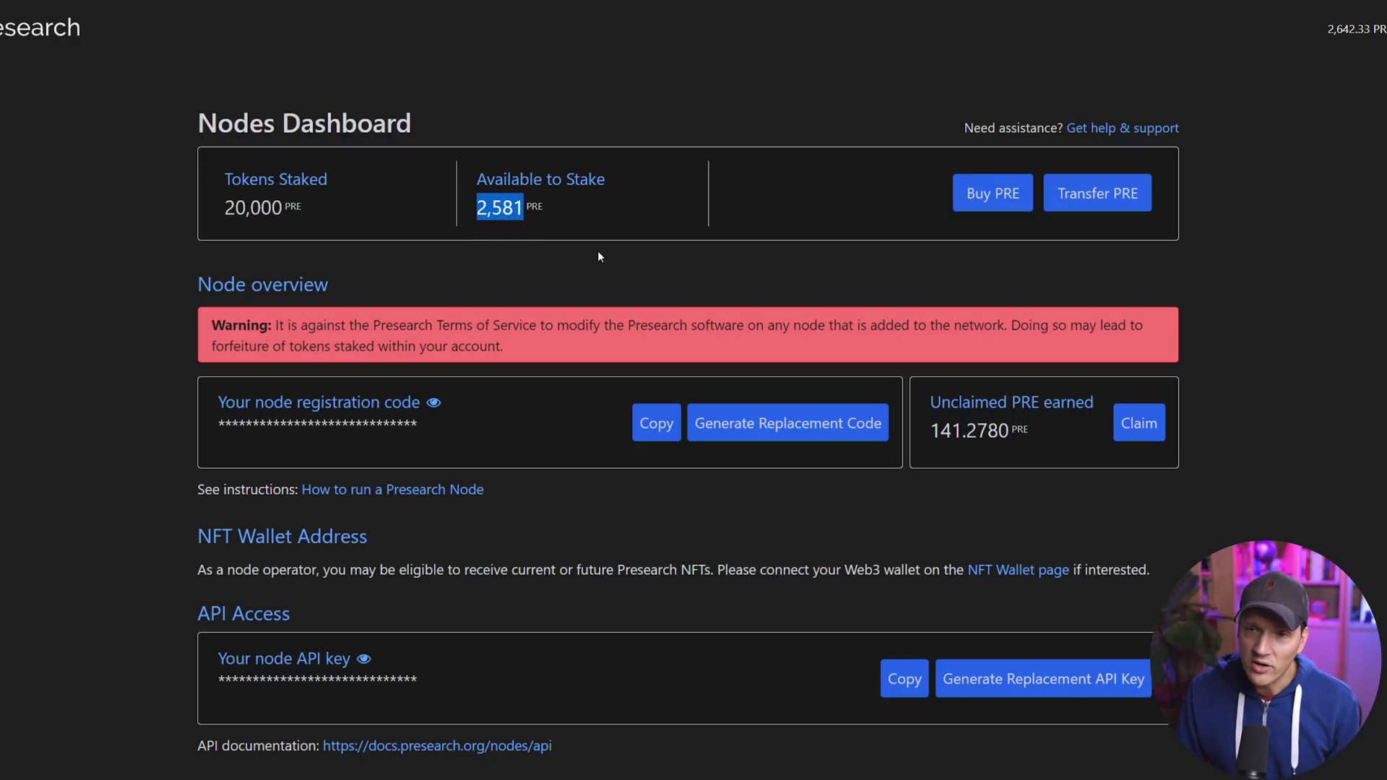
{"action": "left_click", "coordinate": [604, 286]}
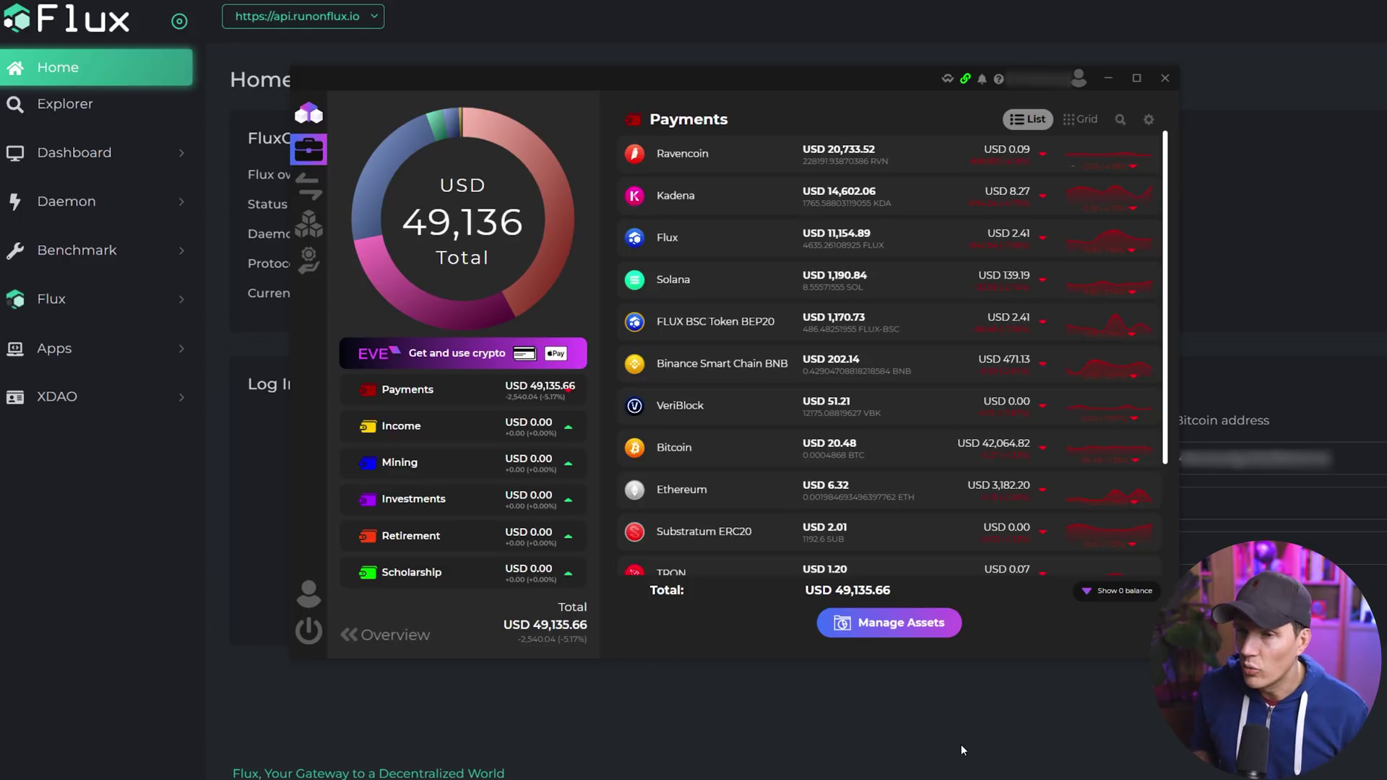
Log in to FluxOS with ZelID through ZelCore and open the apps Marketplace
{"action": "left_click", "coordinate": [1000, 749]}
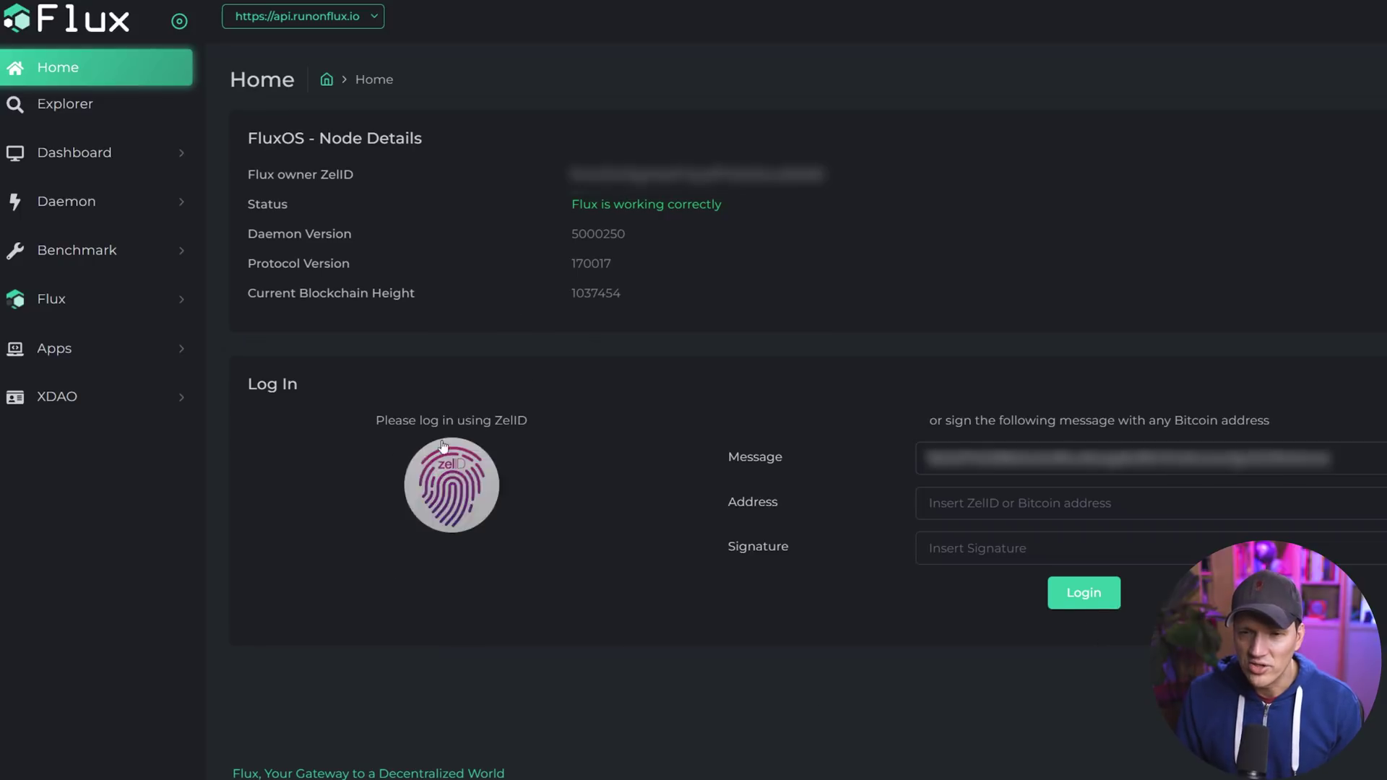
{"action": "left_click", "coordinate": [465, 491]}
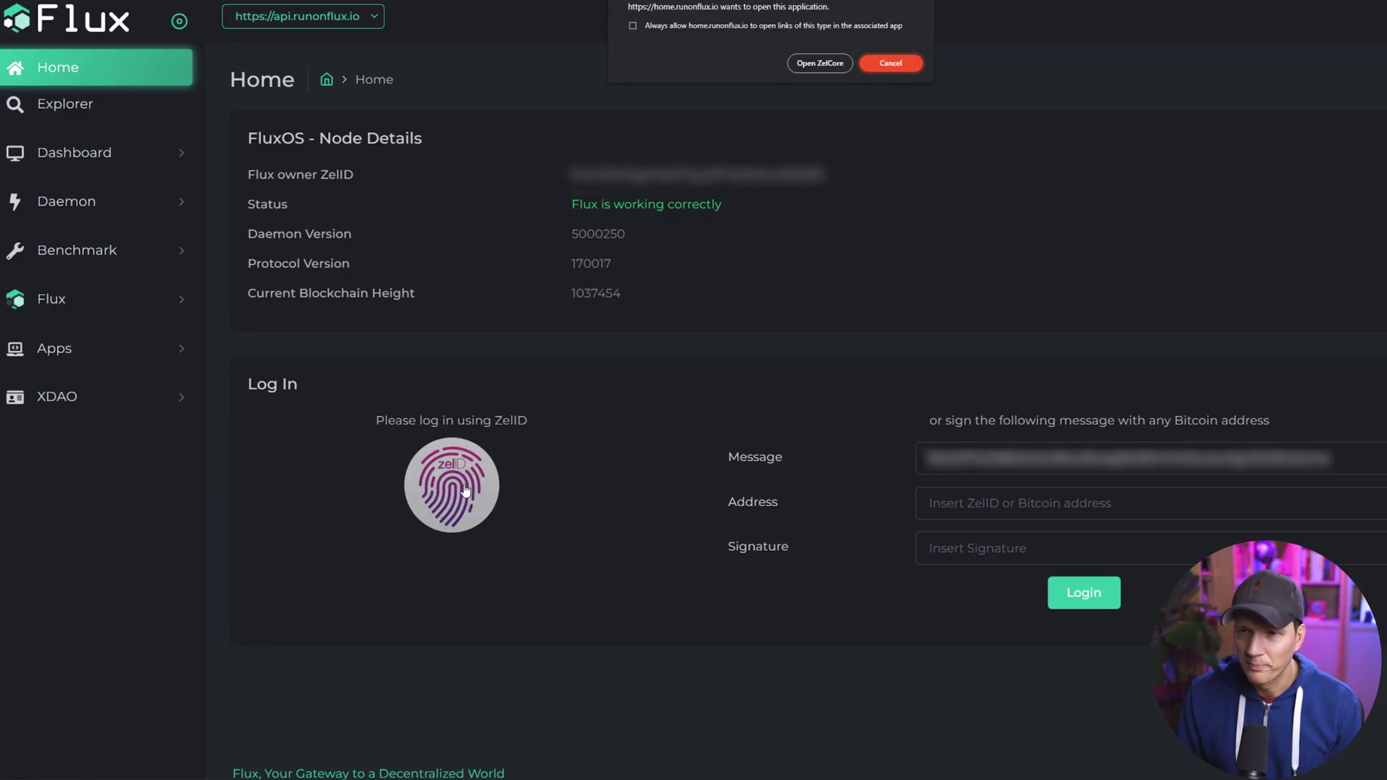
{"action": "left_click", "coordinate": [821, 64]}
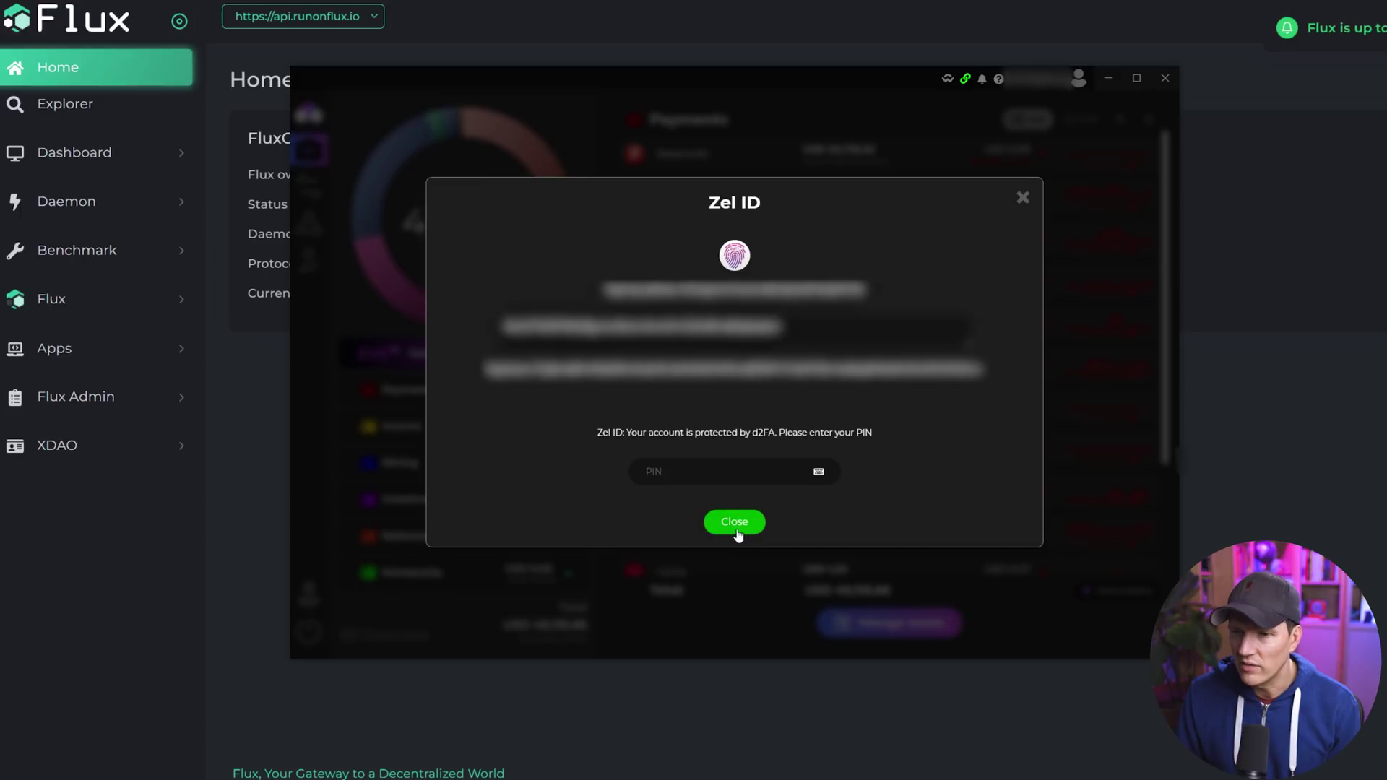
{"action": "left_click", "coordinate": [733, 524]}
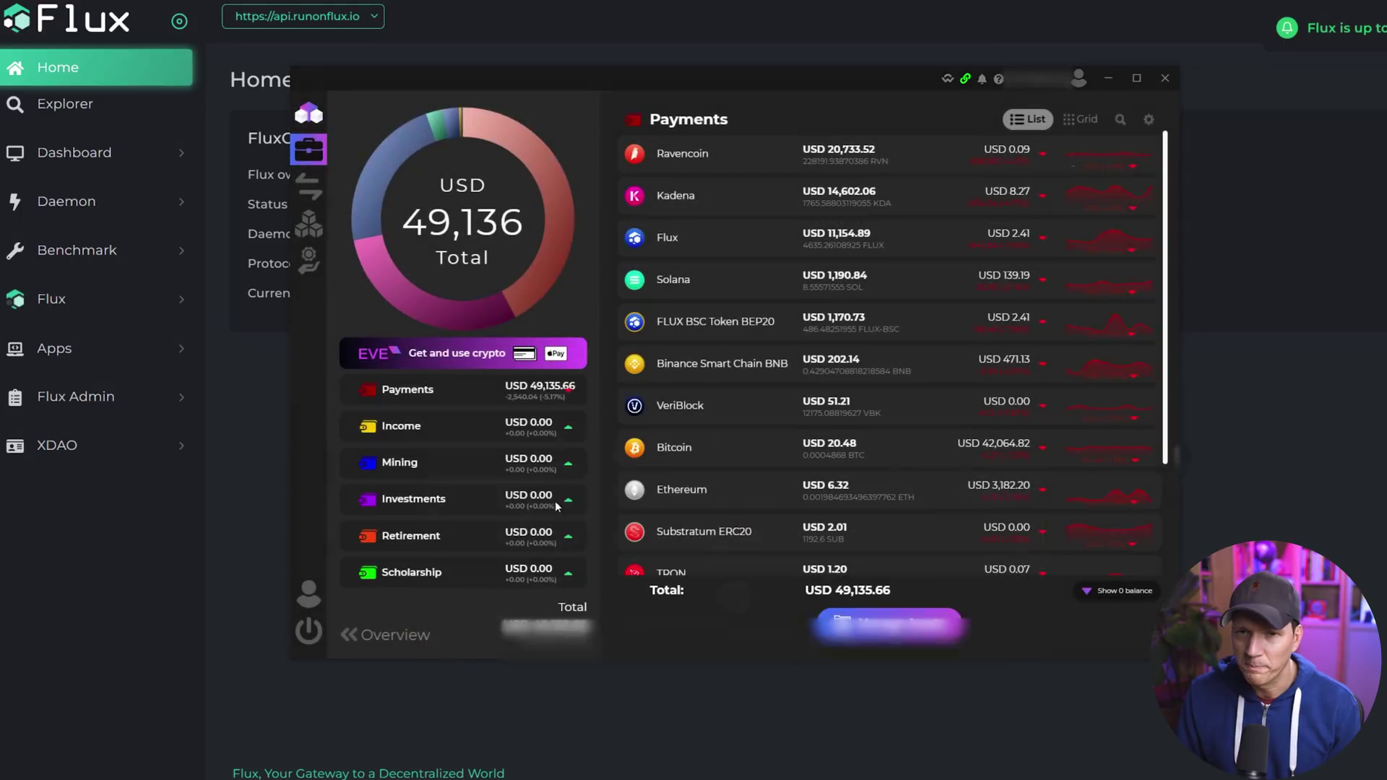
{"action": "left_click", "coordinate": [233, 445]}
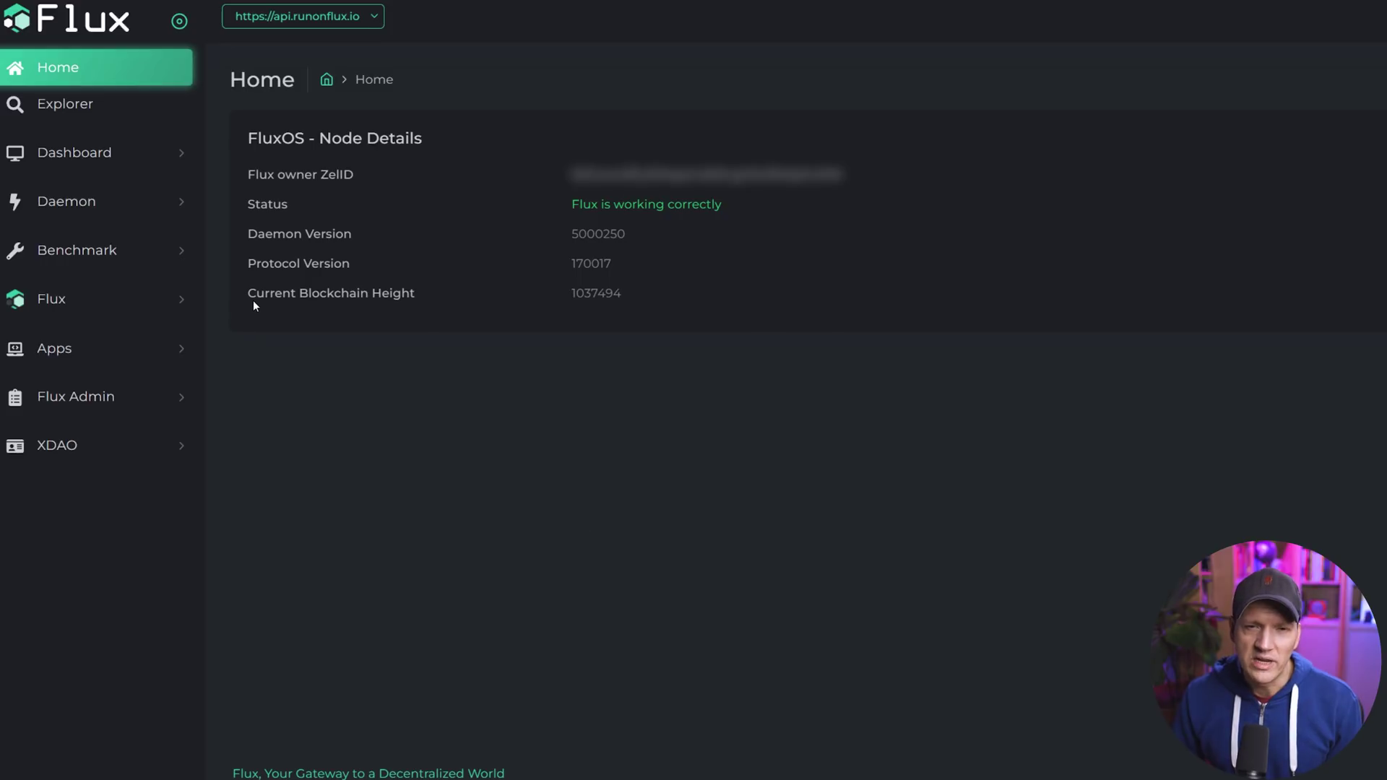
{"action": "left_click", "coordinate": [92, 355]}
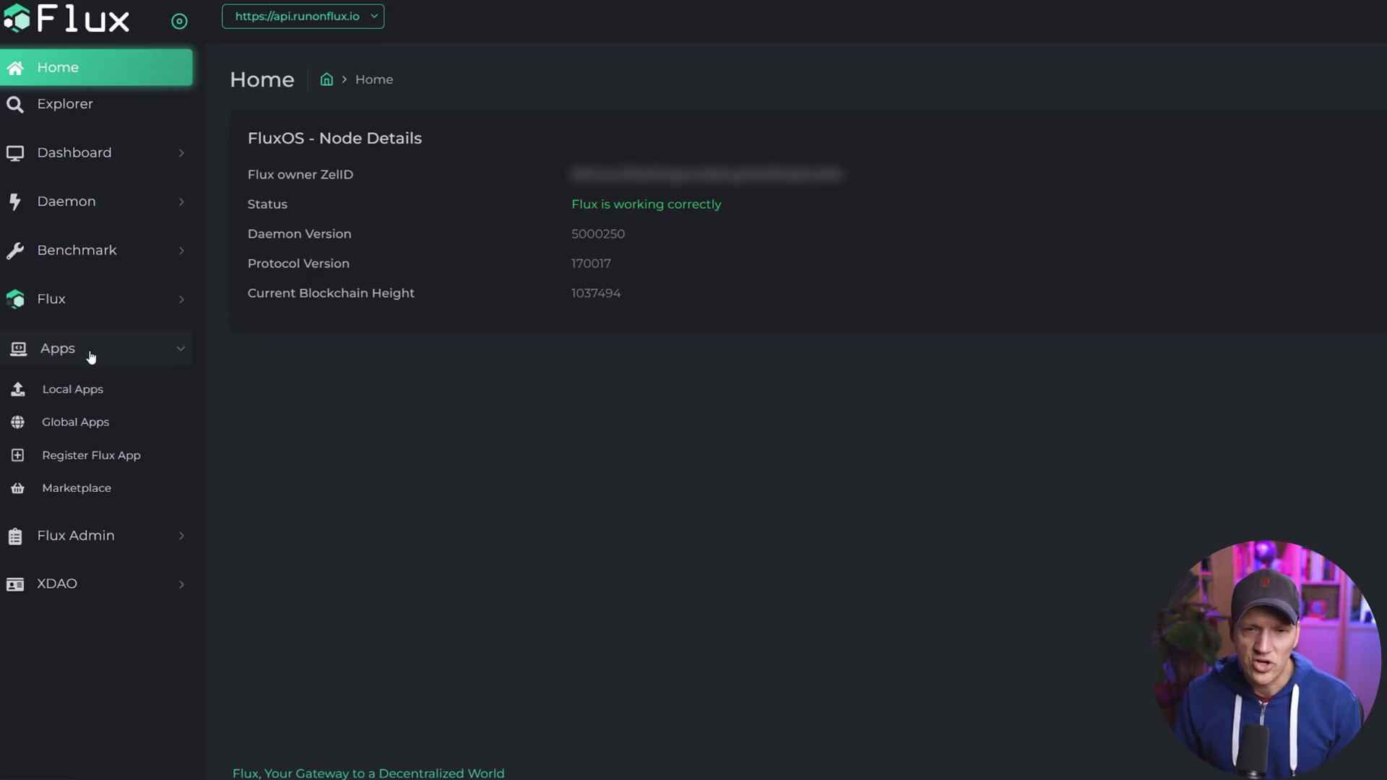
{"action": "left_click", "coordinate": [85, 497]}
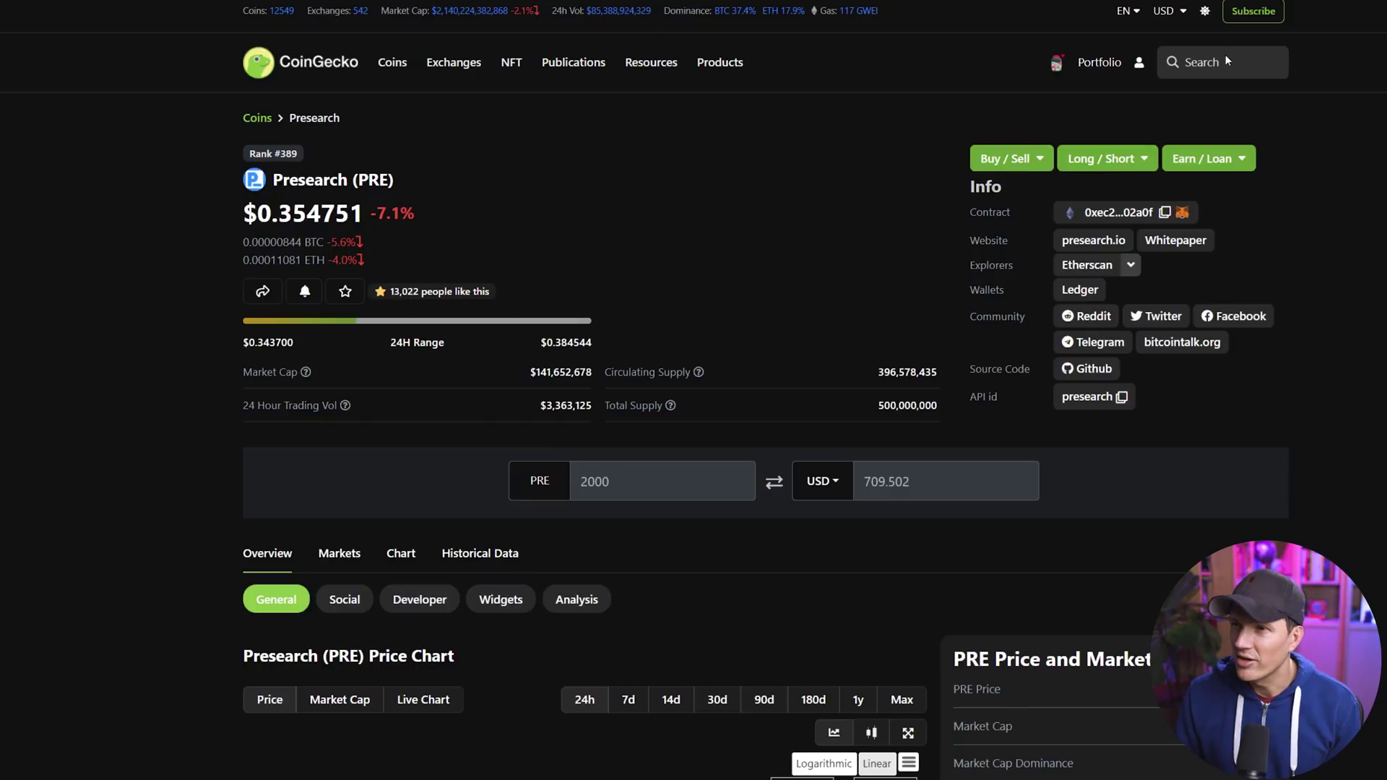
Search CoinGecko for "flux", open the Flux (FLUX) coin page and highlight its current price
{"action": "left_click", "coordinate": [1192, 66]}
{"action": "type", "text": "flux"}
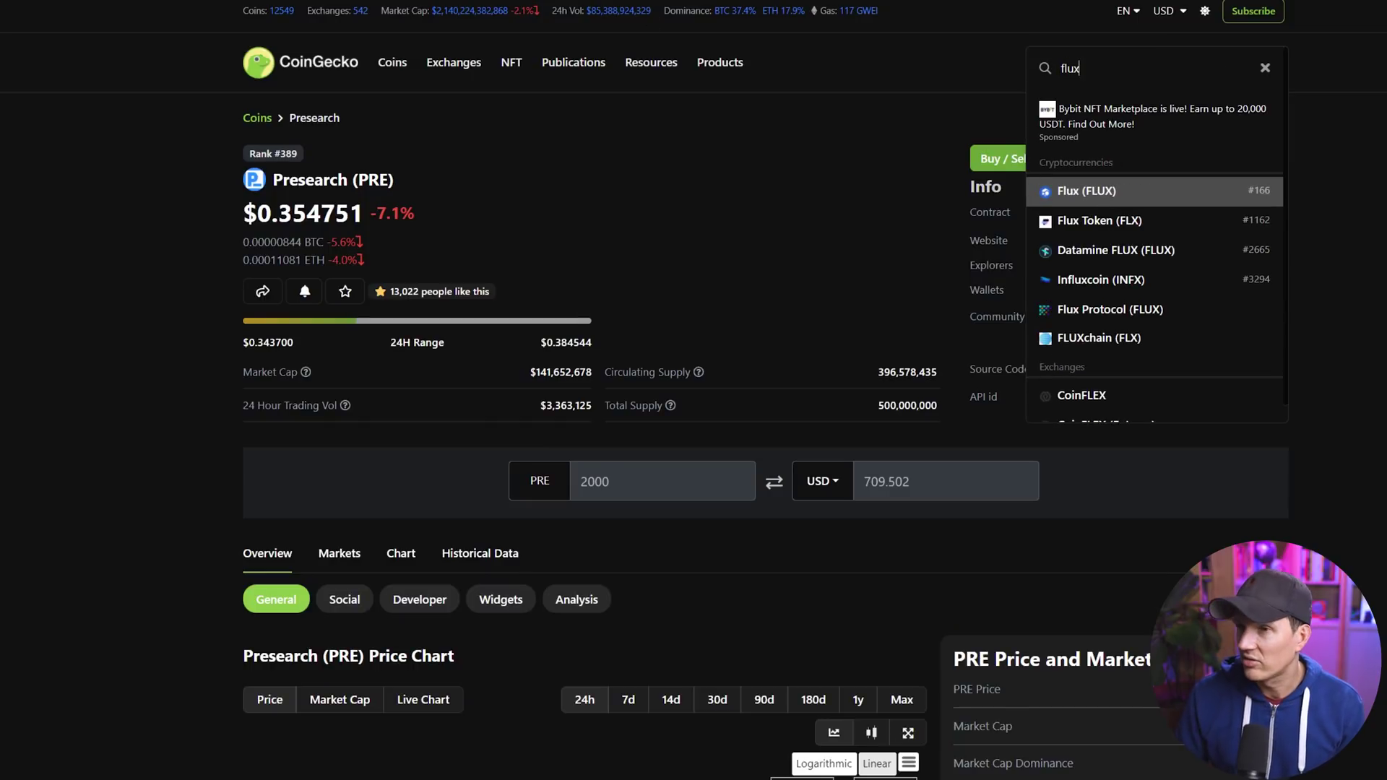
{"action": "key", "text": "Return"}
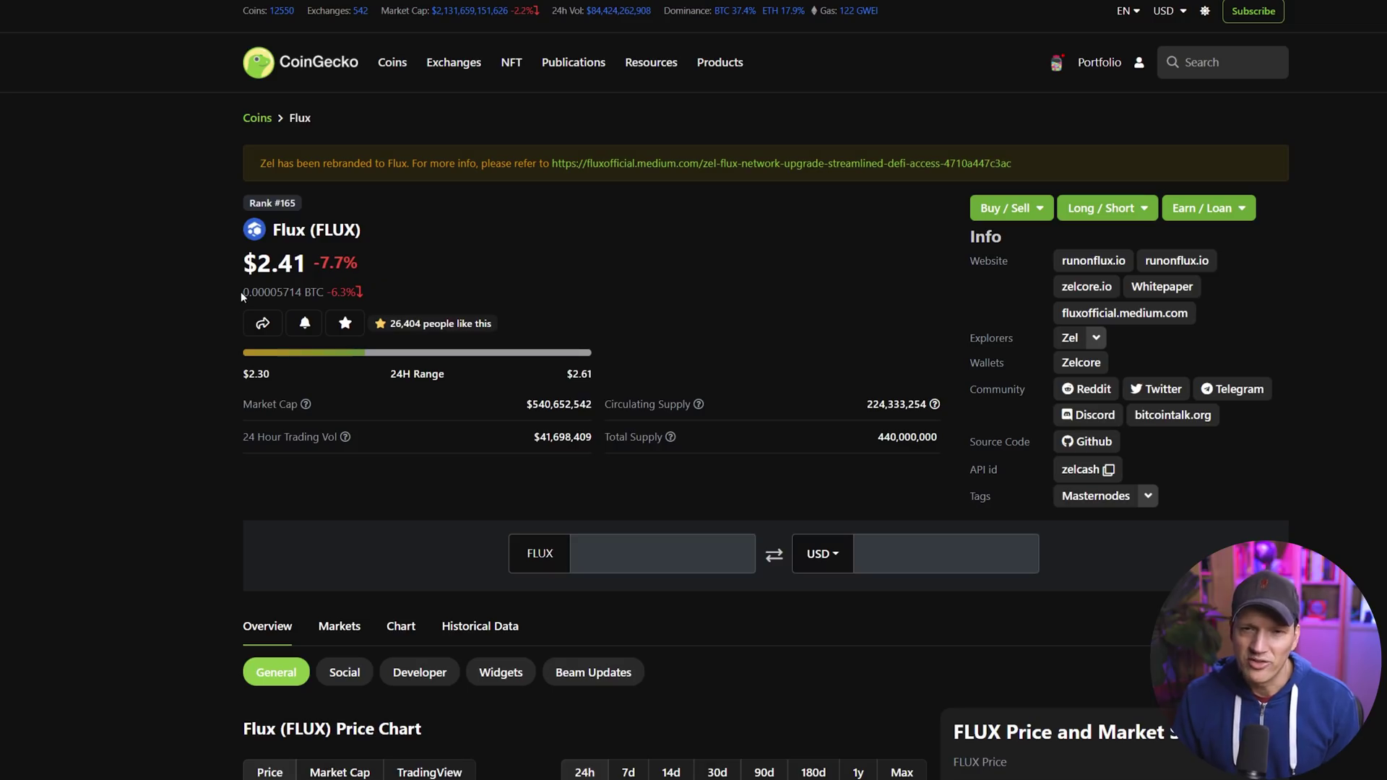
{"action": "left_click_drag", "start_coordinate": [258, 269], "coordinate": [306, 269]}
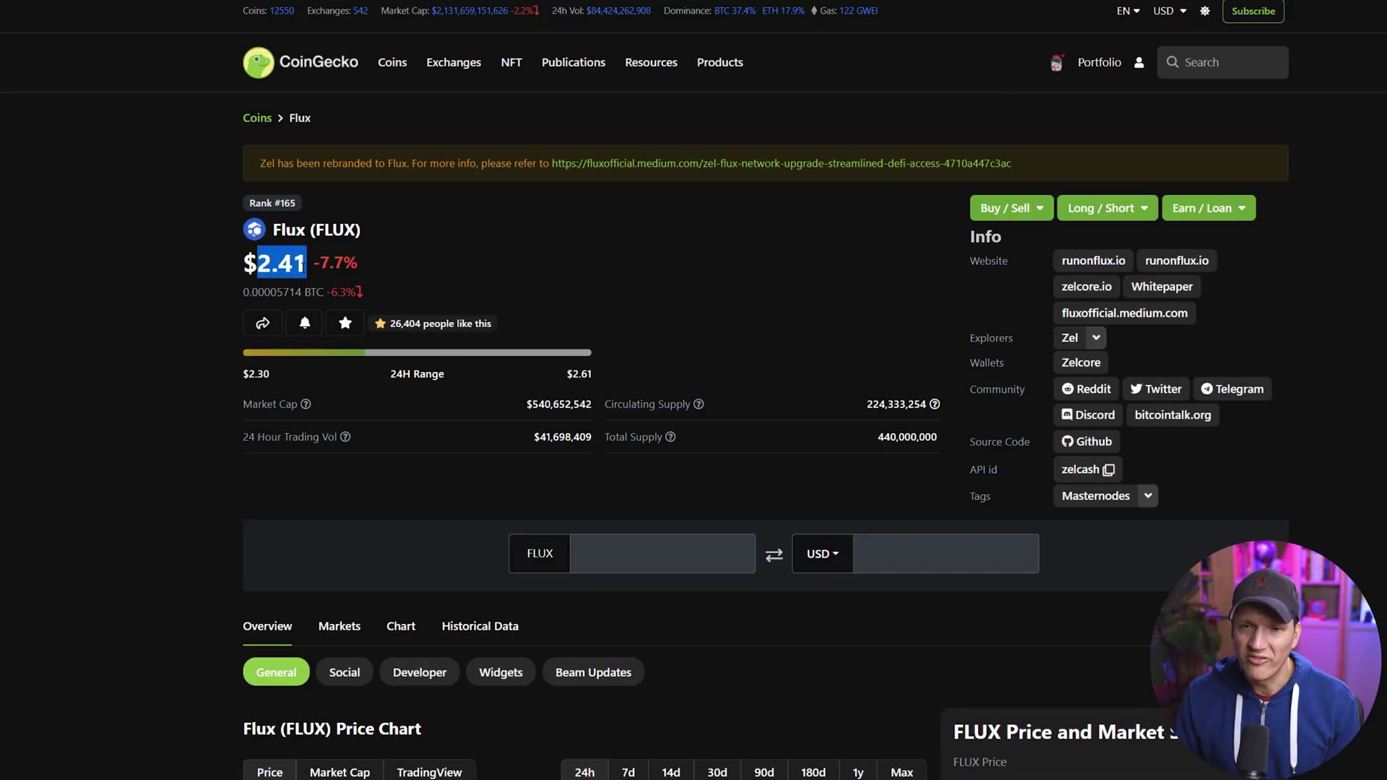
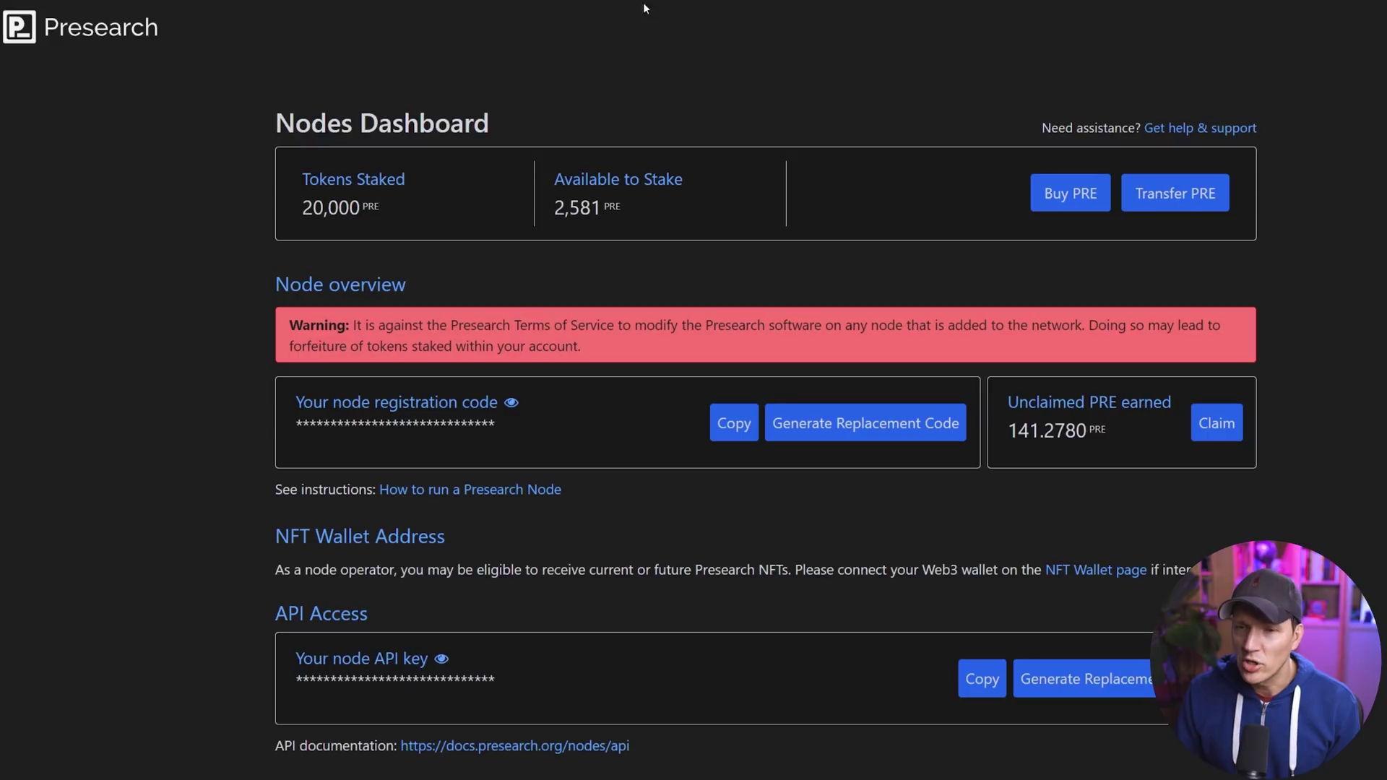
Copy the node registration code from the Presearch dashboard and paste it as the PresearchNode REGISTRATION_CODE value in Flux
{"action": "left_click_drag", "start_coordinate": [295, 401], "coordinate": [505, 410]}
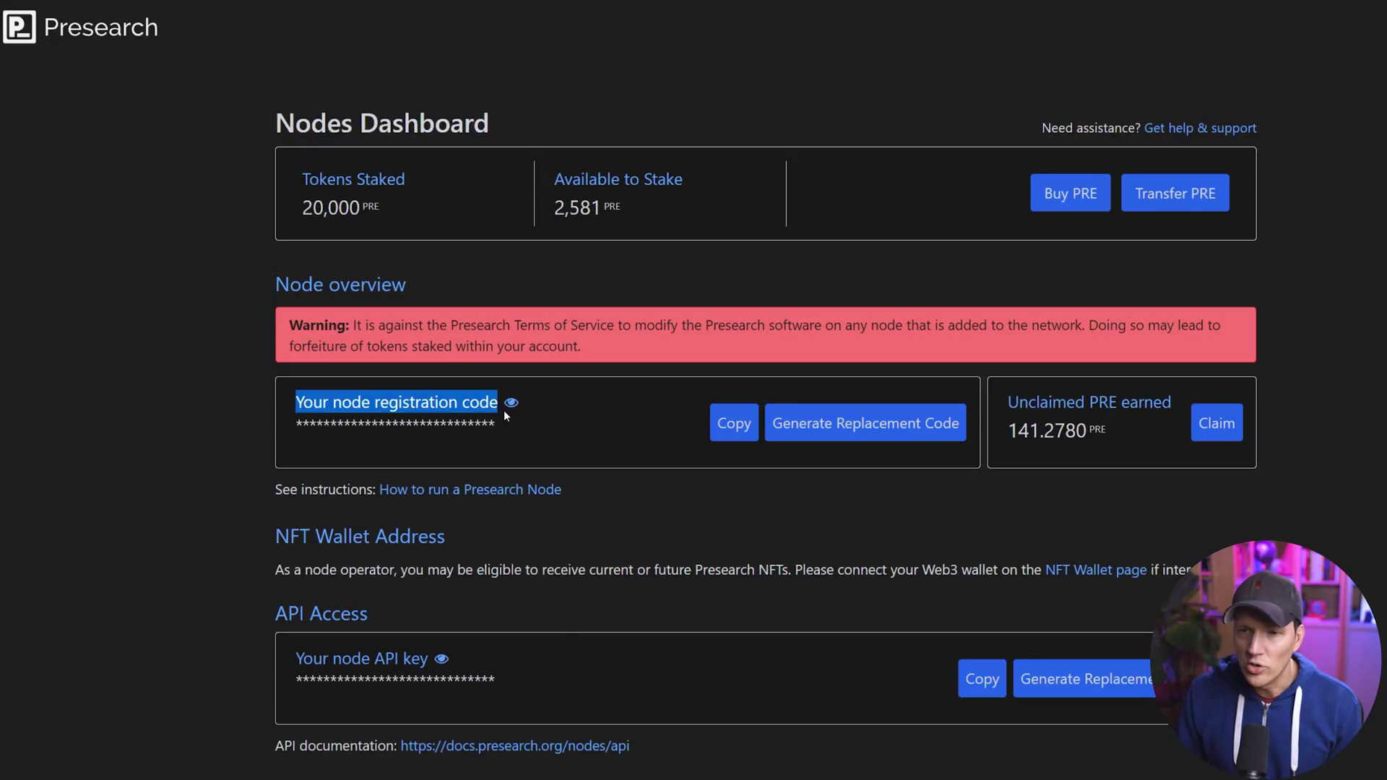
{"action": "left_click", "coordinate": [734, 427]}
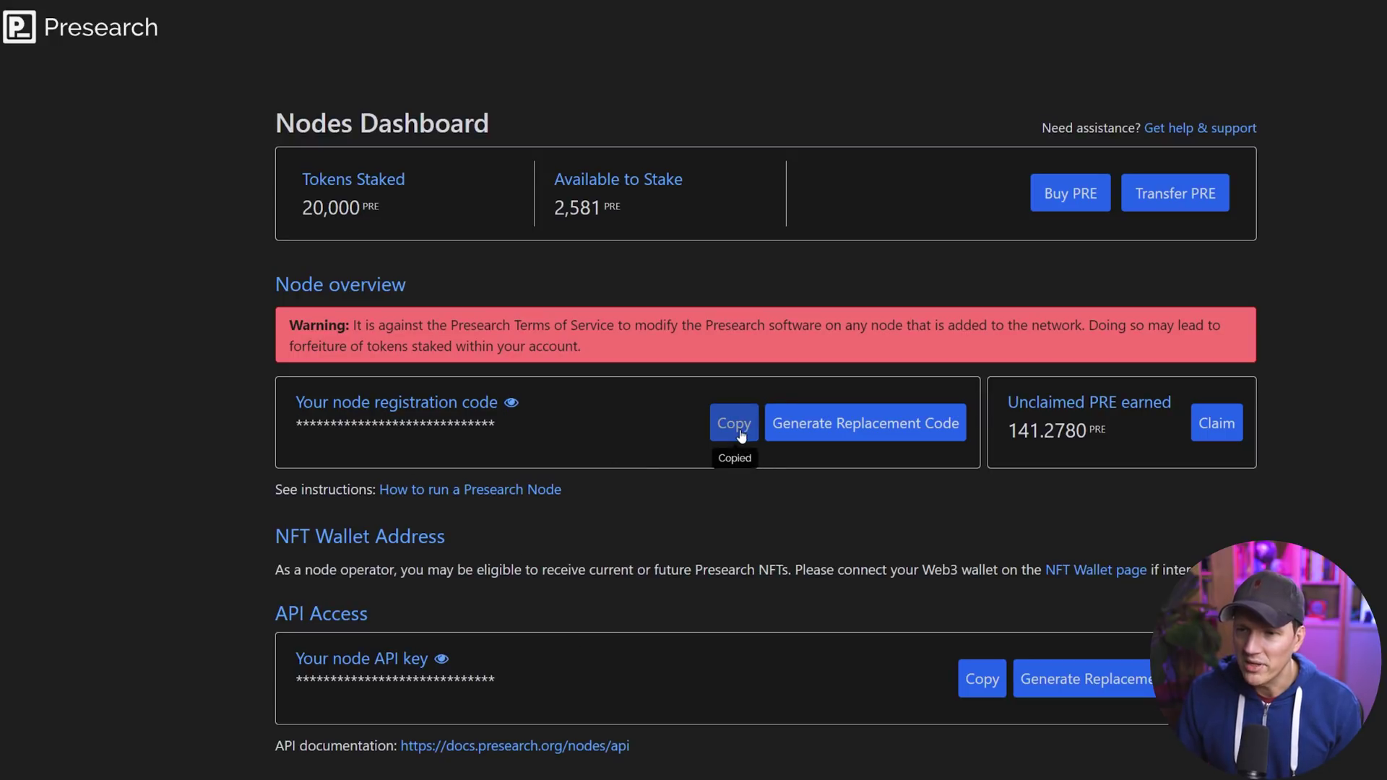
{"action": "left_click", "coordinate": [898, 2]}
{"action": "left_click", "coordinate": [721, 477]}
{"action": "key", "text": "ctrl+v"}
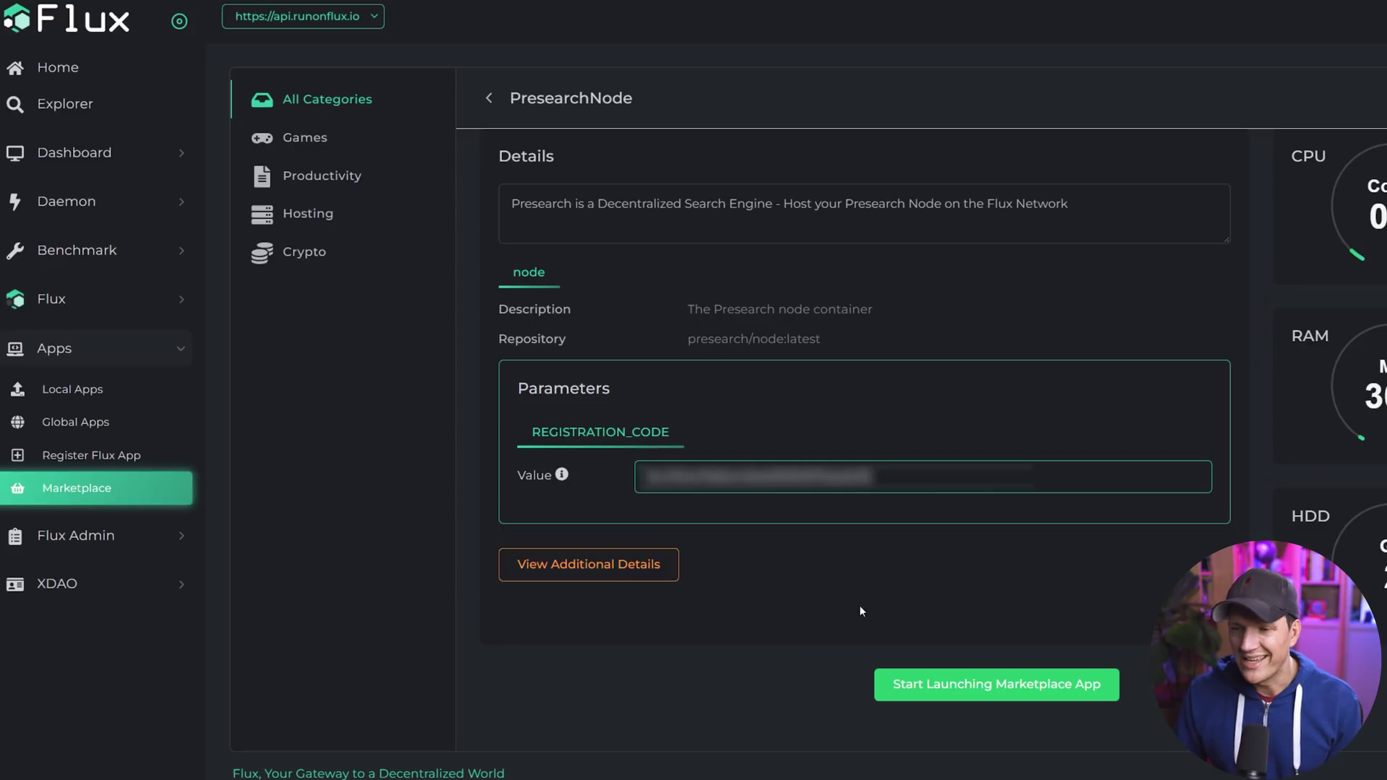
Start launching the PresearchNode app, accept its registration message and sign it in ZelCore with the account PIN
{"action": "left_click", "coordinate": [984, 696]}
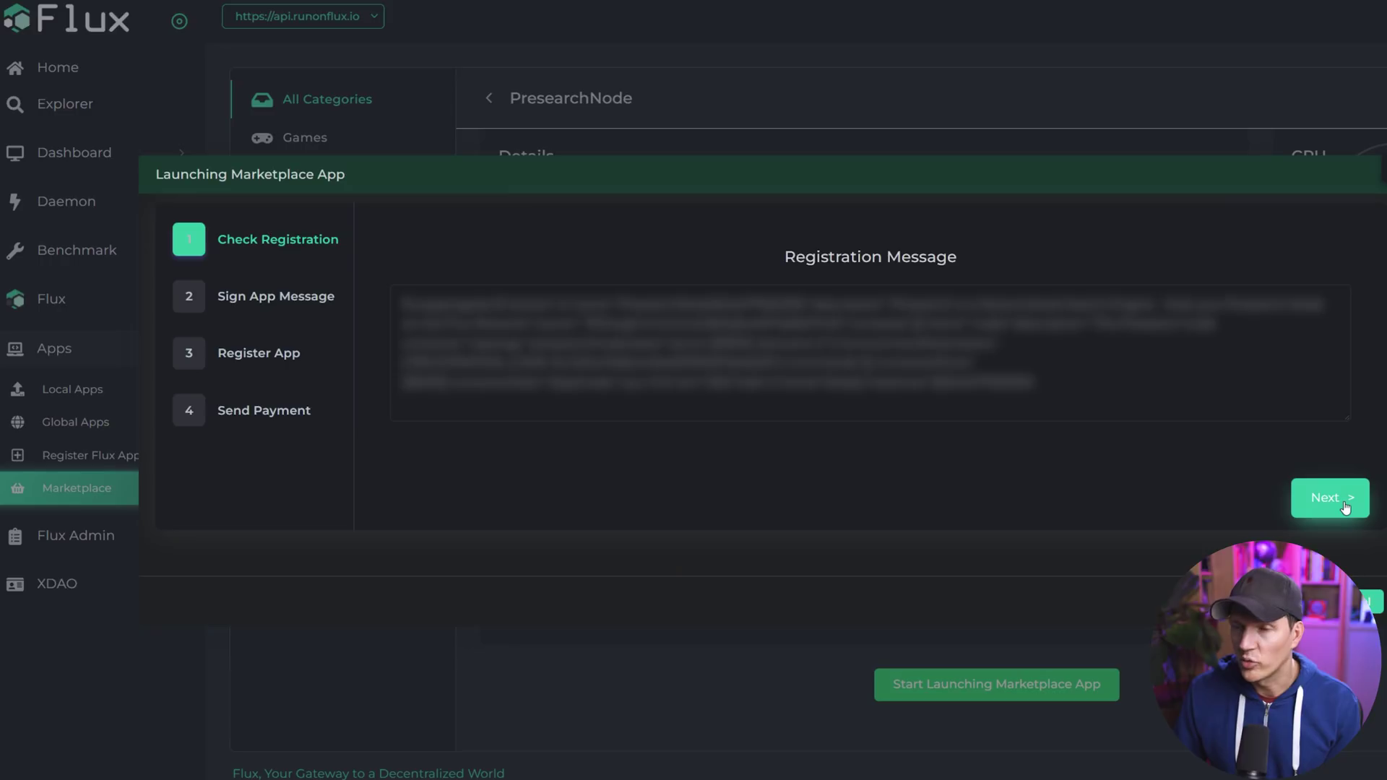
{"action": "left_click", "coordinate": [1345, 506]}
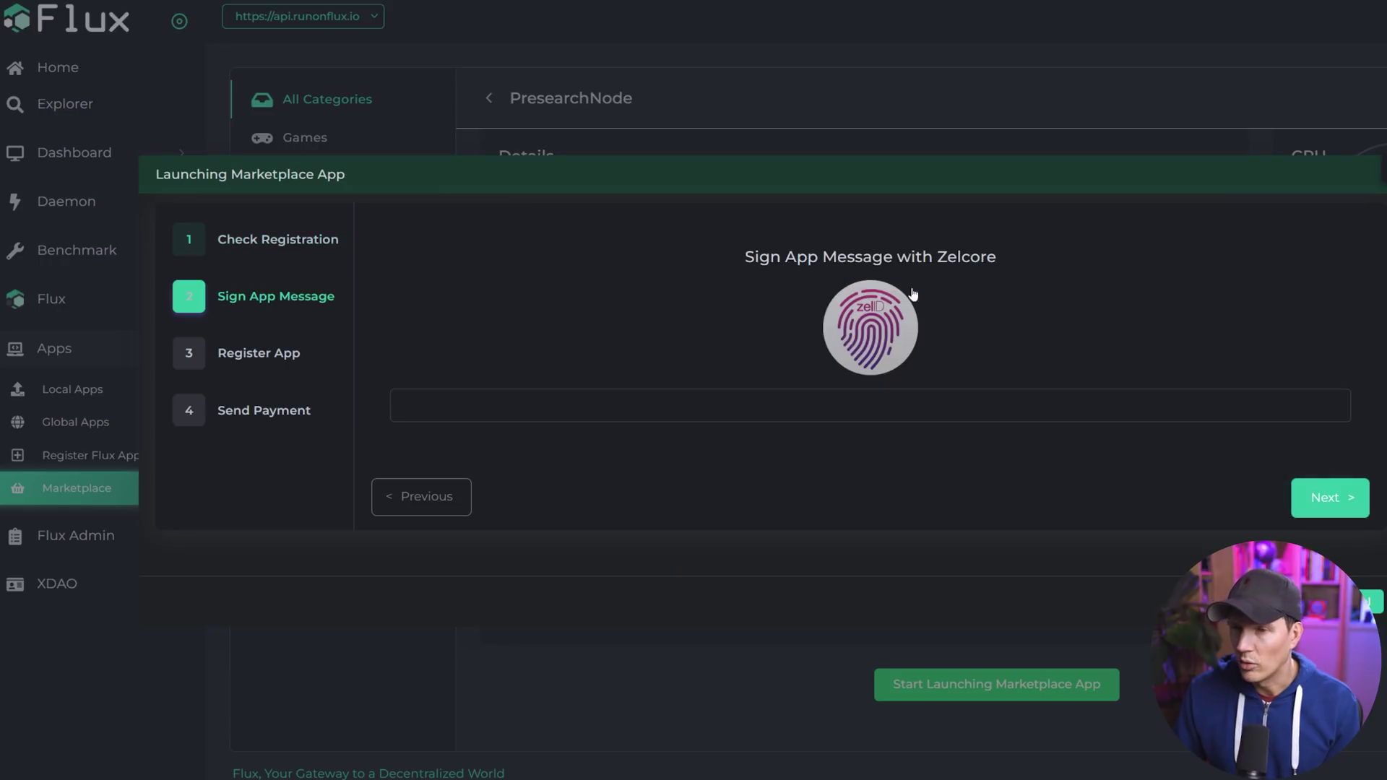
{"action": "left_click", "coordinate": [886, 341]}
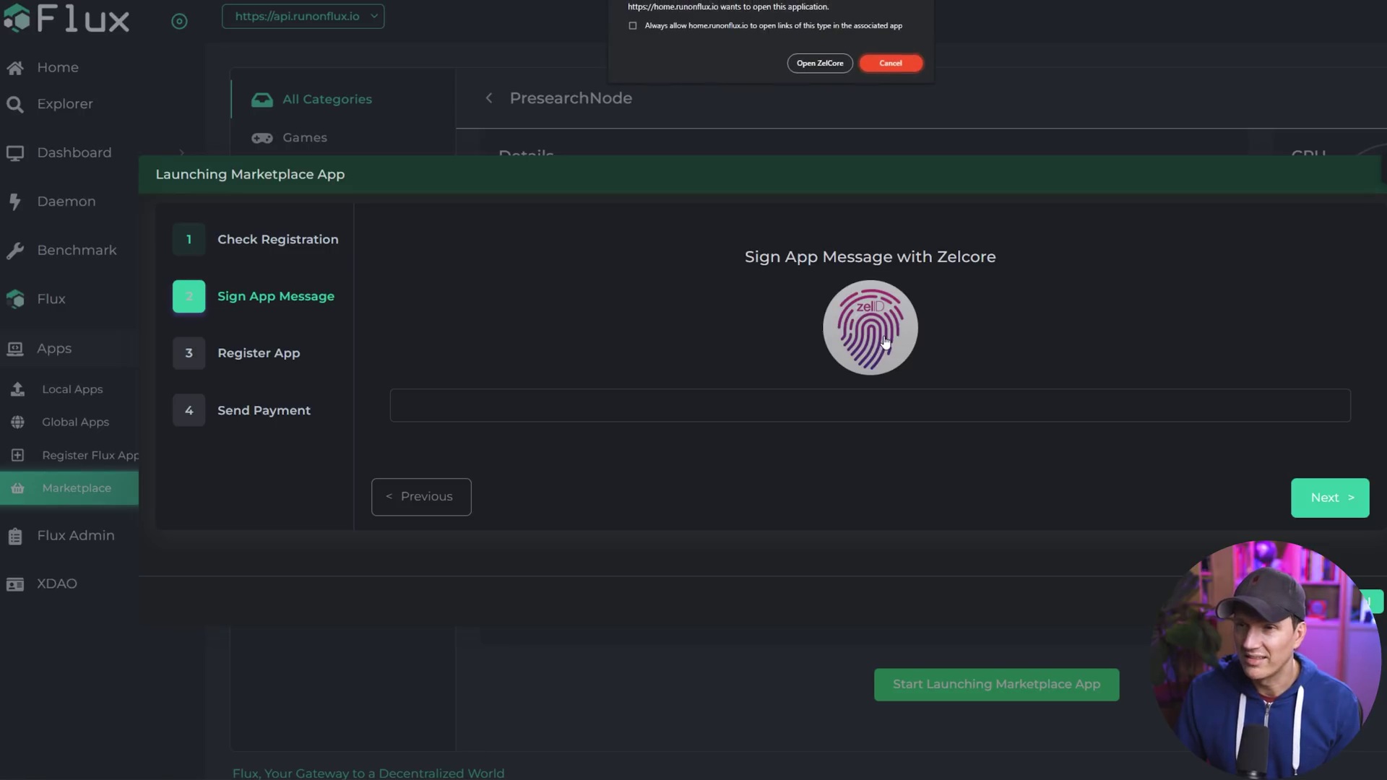
{"action": "left_click", "coordinate": [813, 64]}
{"action": "type", "text": "****"}
{"action": "left_click", "coordinate": [790, 535]}
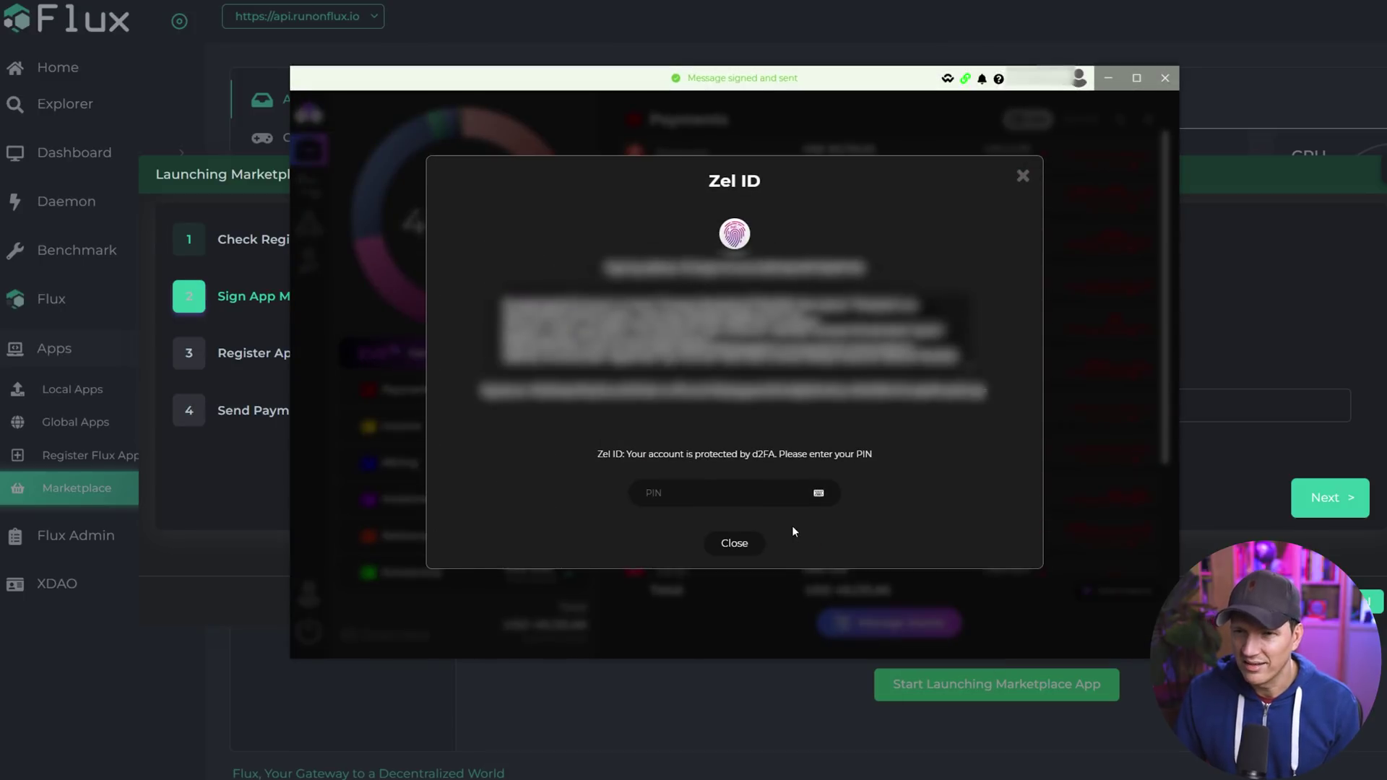
{"action": "left_click", "coordinate": [734, 546]}
{"action": "left_click", "coordinate": [1227, 507]}
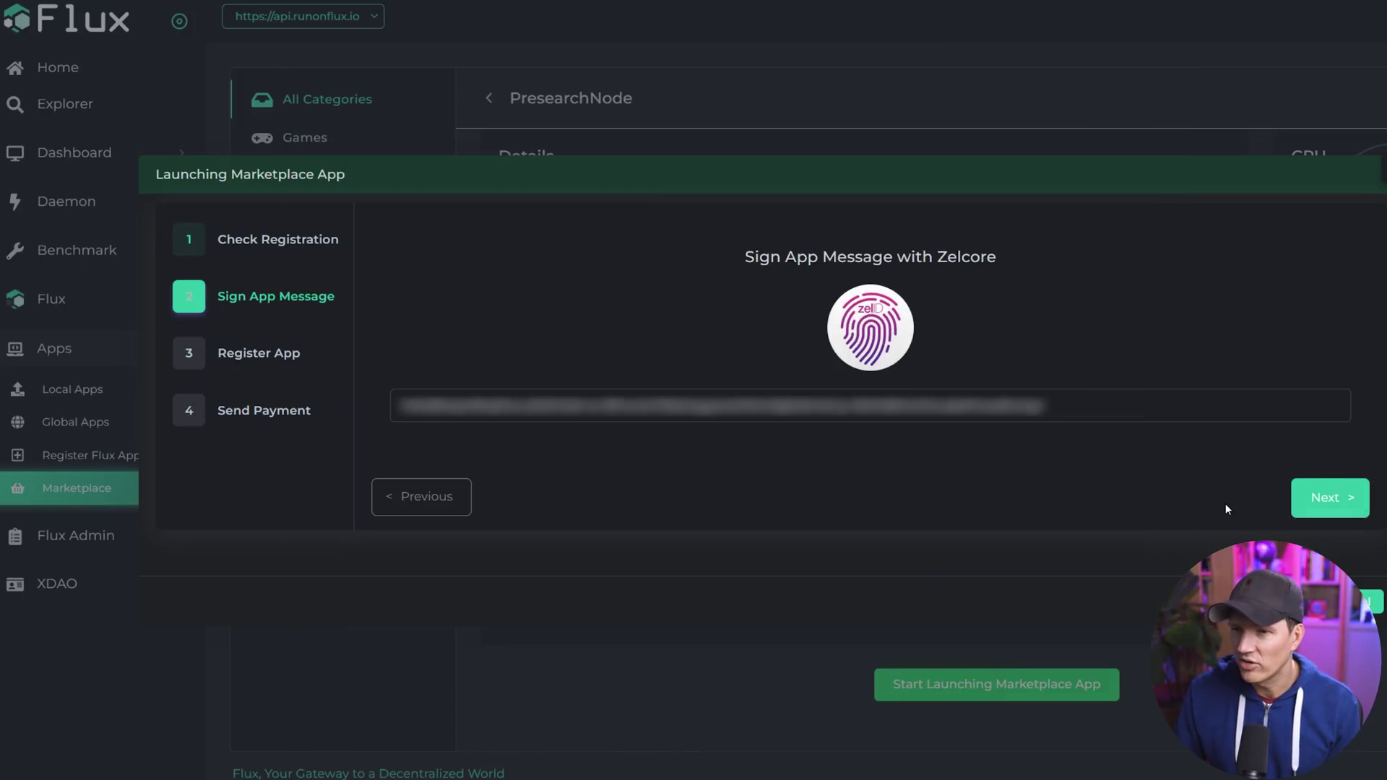
Register the signed PresearchNode app on Flux and continue to the Send Payment stage
{"action": "left_click", "coordinate": [1330, 498]}
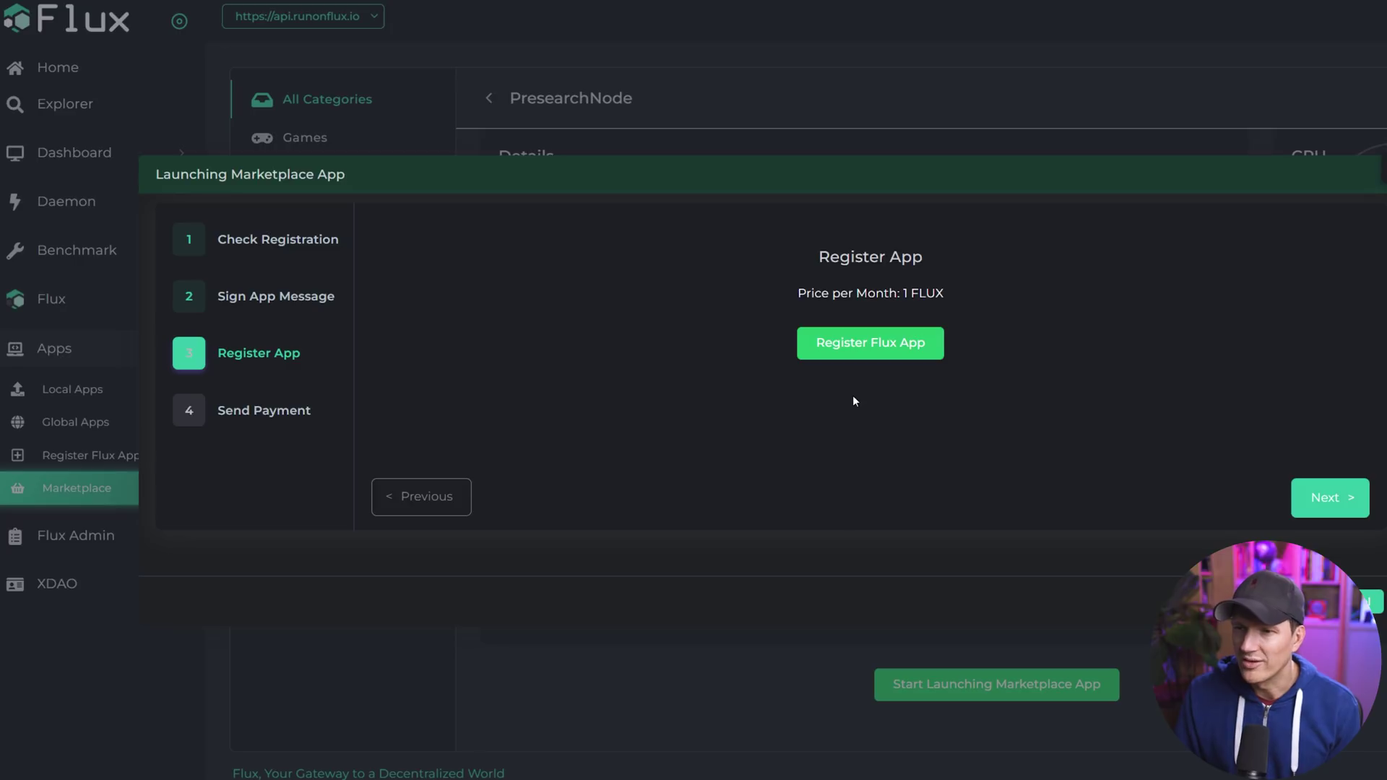
{"action": "left_click", "coordinate": [858, 352]}
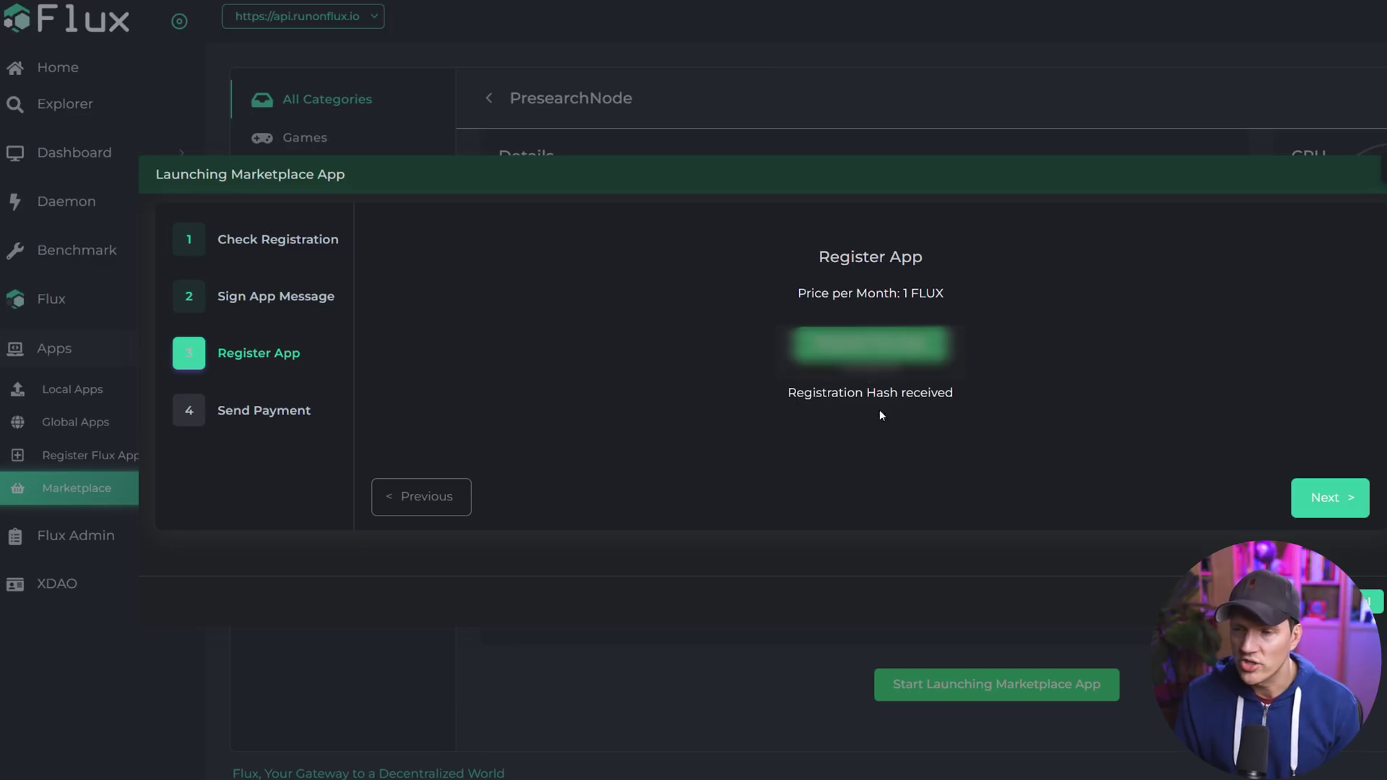
{"action": "left_click", "coordinate": [1330, 498]}
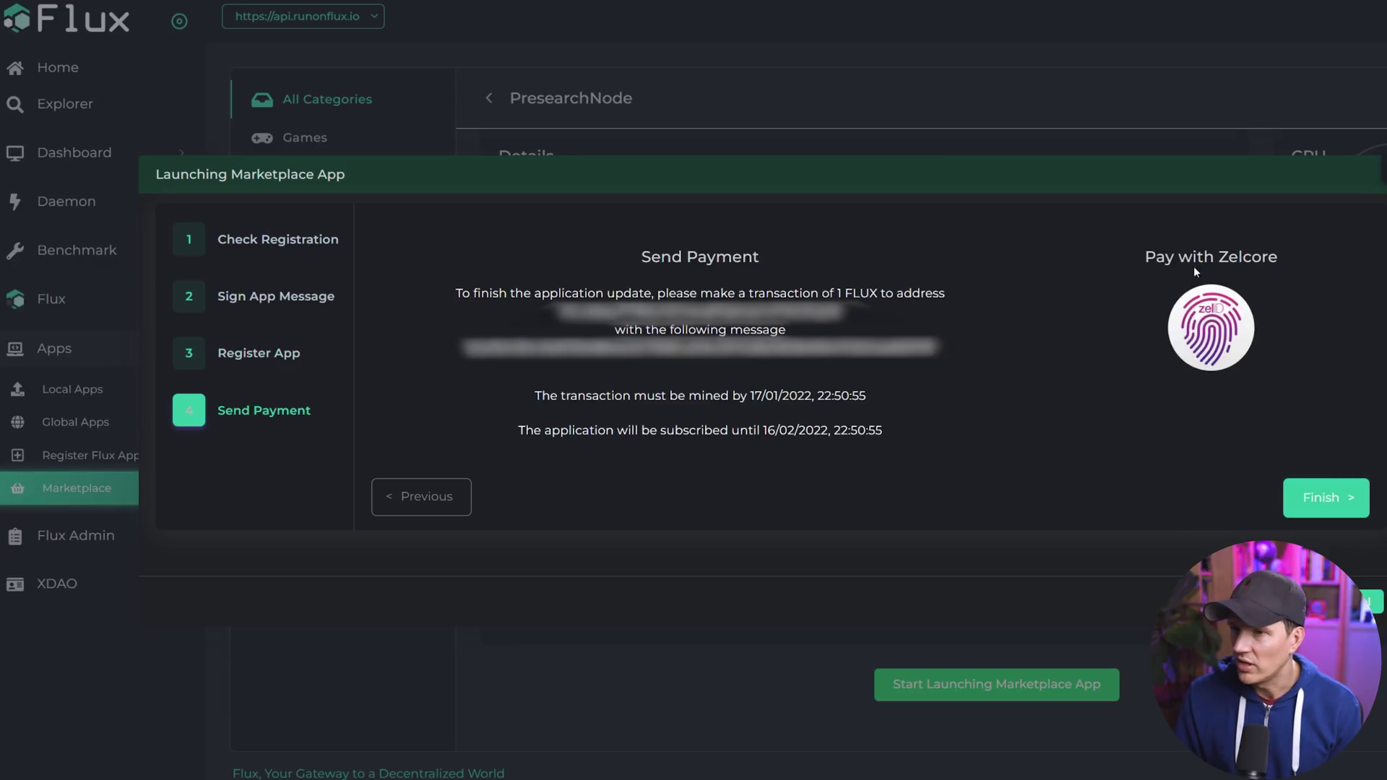
Request the 1 FLUX payment through ZelCore, accept the payment request and verify it with the account PIN
{"action": "left_click", "coordinate": [1217, 339]}
{"action": "left_click", "coordinate": [813, 64]}
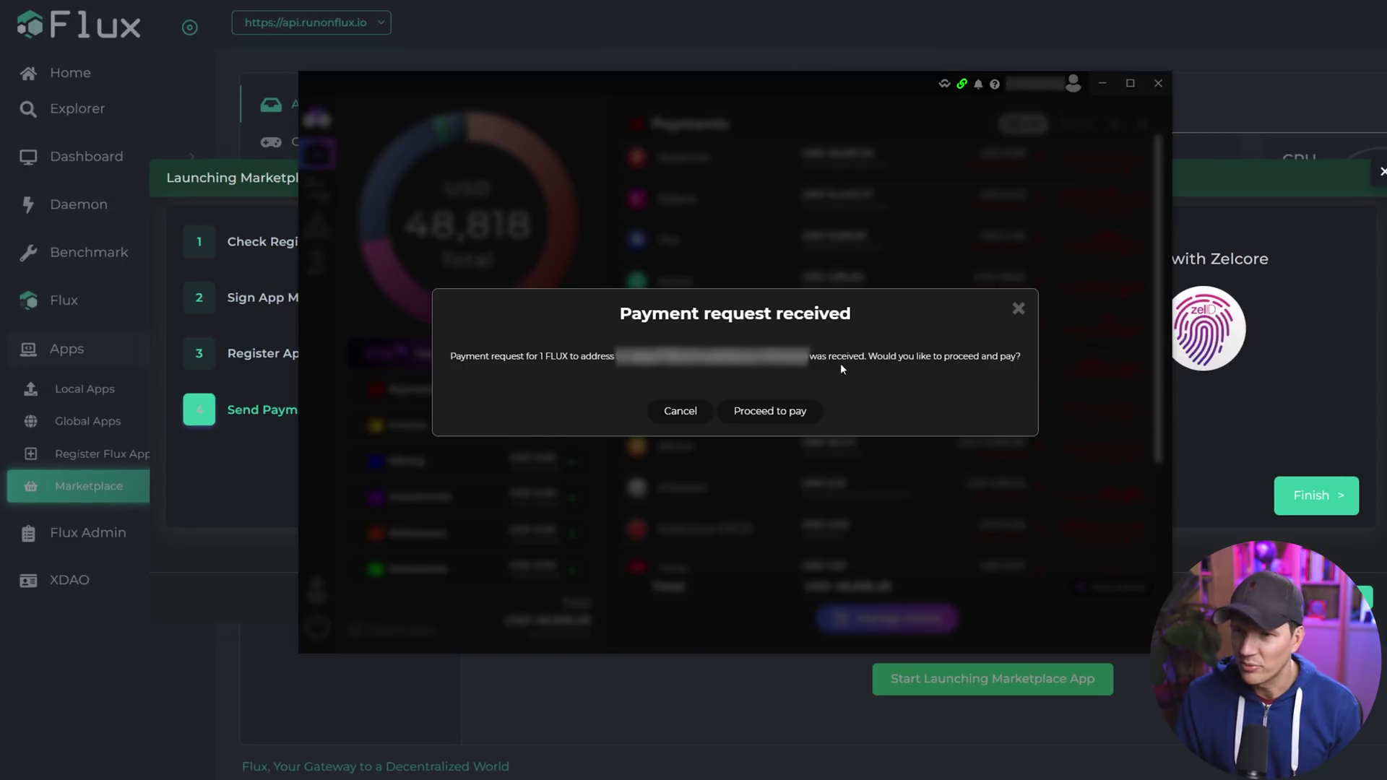
{"action": "left_click", "coordinate": [770, 413]}
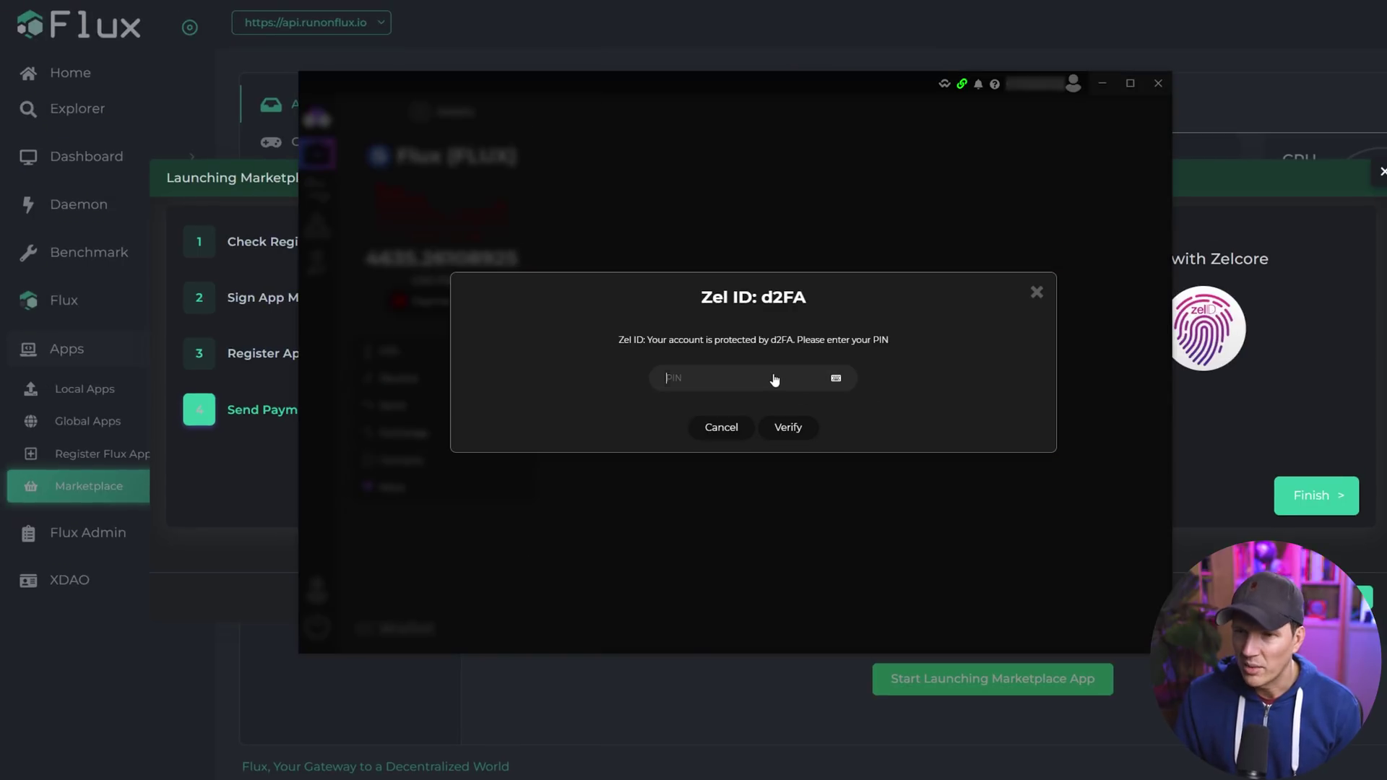
{"action": "type", "text": "****"}
{"action": "left_click", "coordinate": [787, 430]}
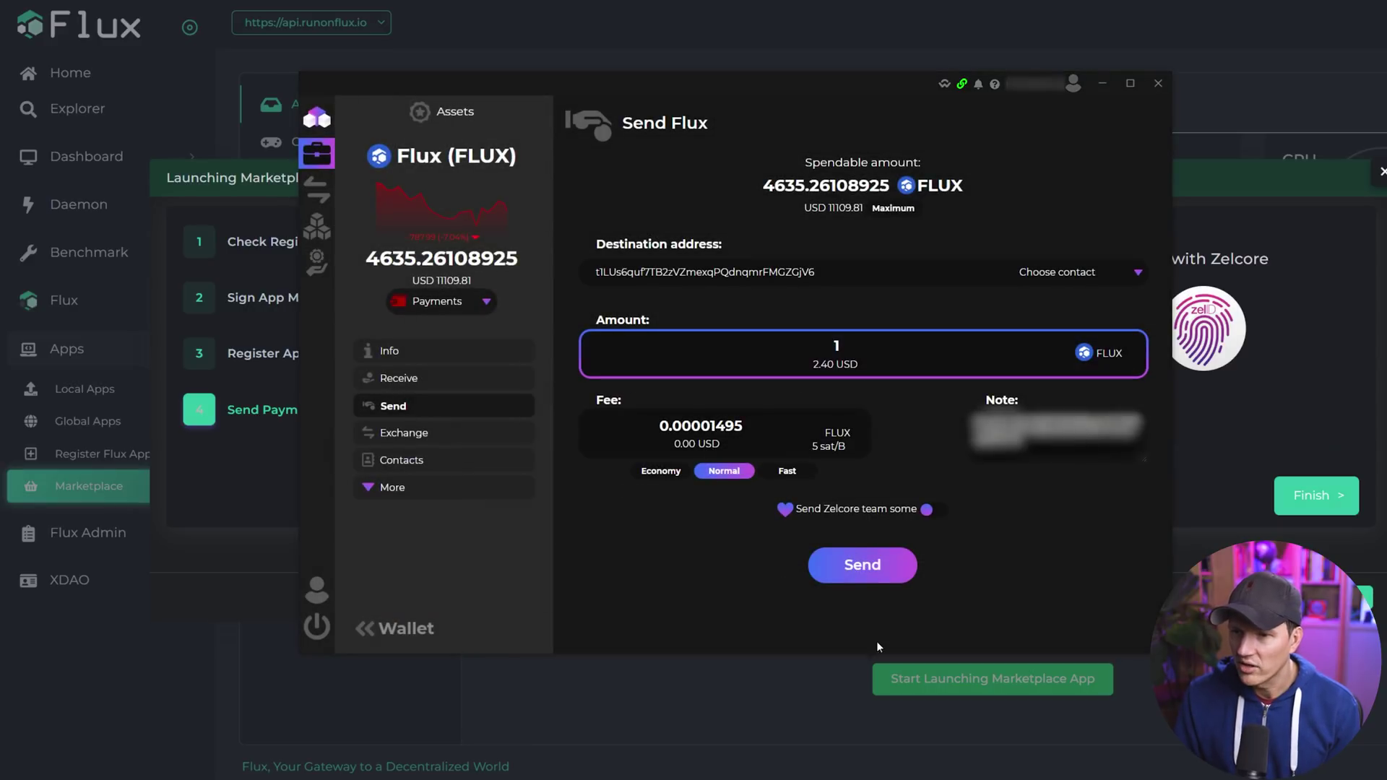
Send and confirm the 1 FLUX payment in ZelCore, and finish the PresearchNode launch in Flux
{"action": "left_click", "coordinate": [870, 567]}
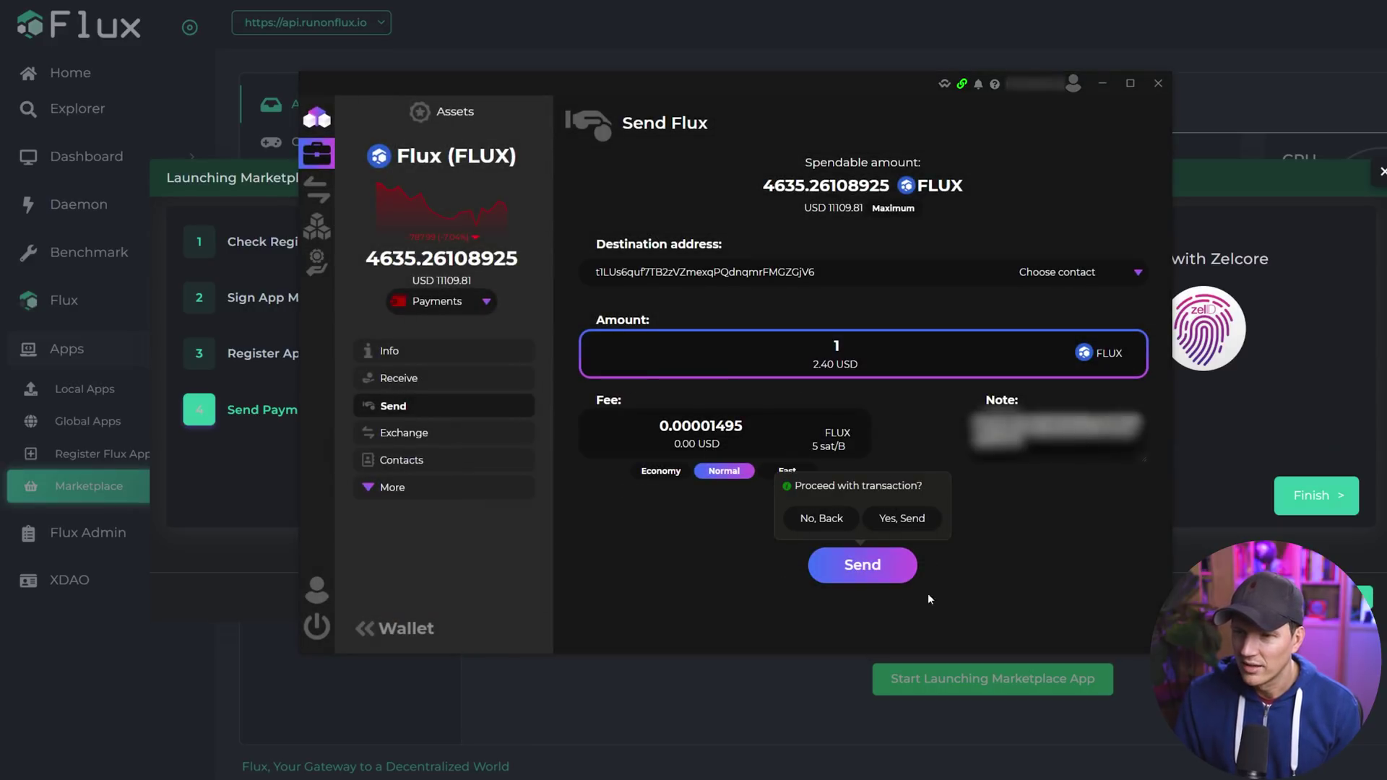
{"action": "left_click", "coordinate": [901, 519]}
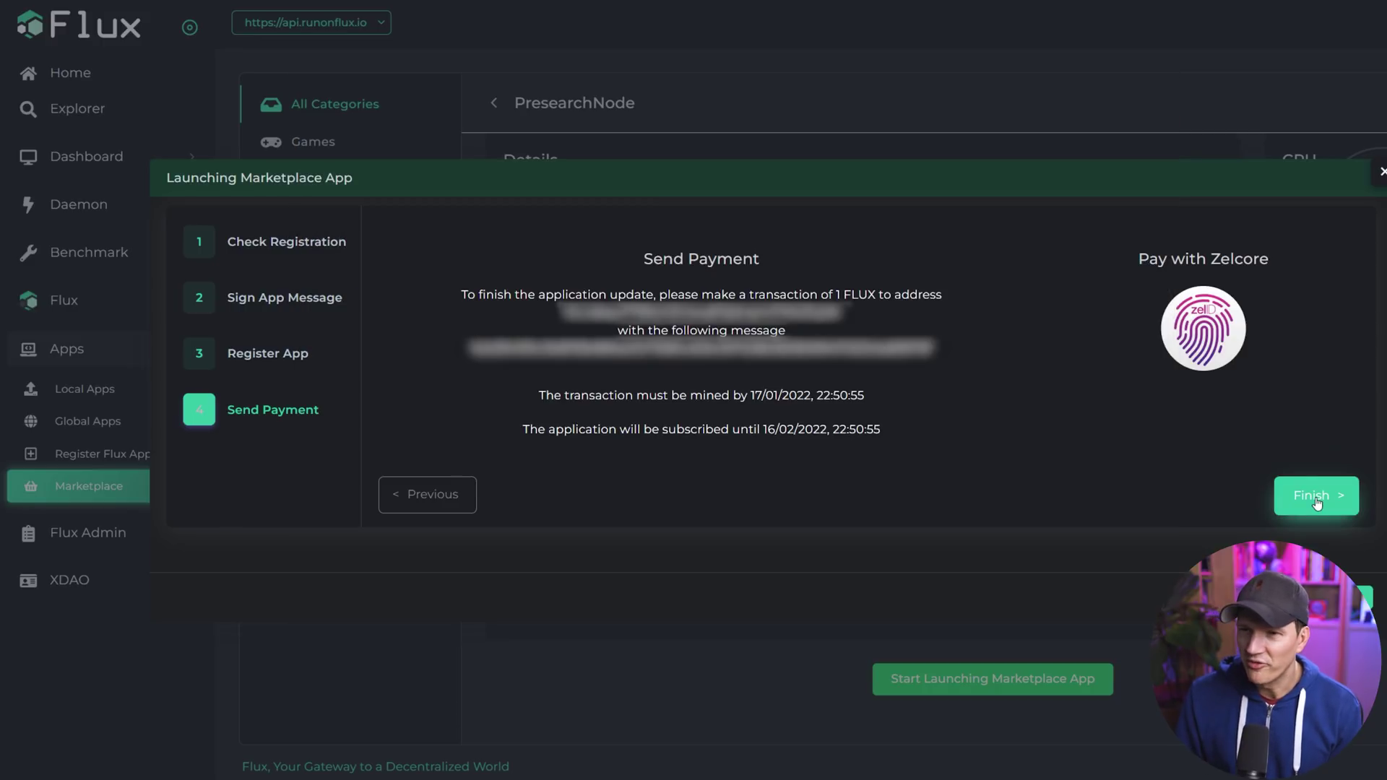
{"action": "left_click", "coordinate": [1316, 497]}
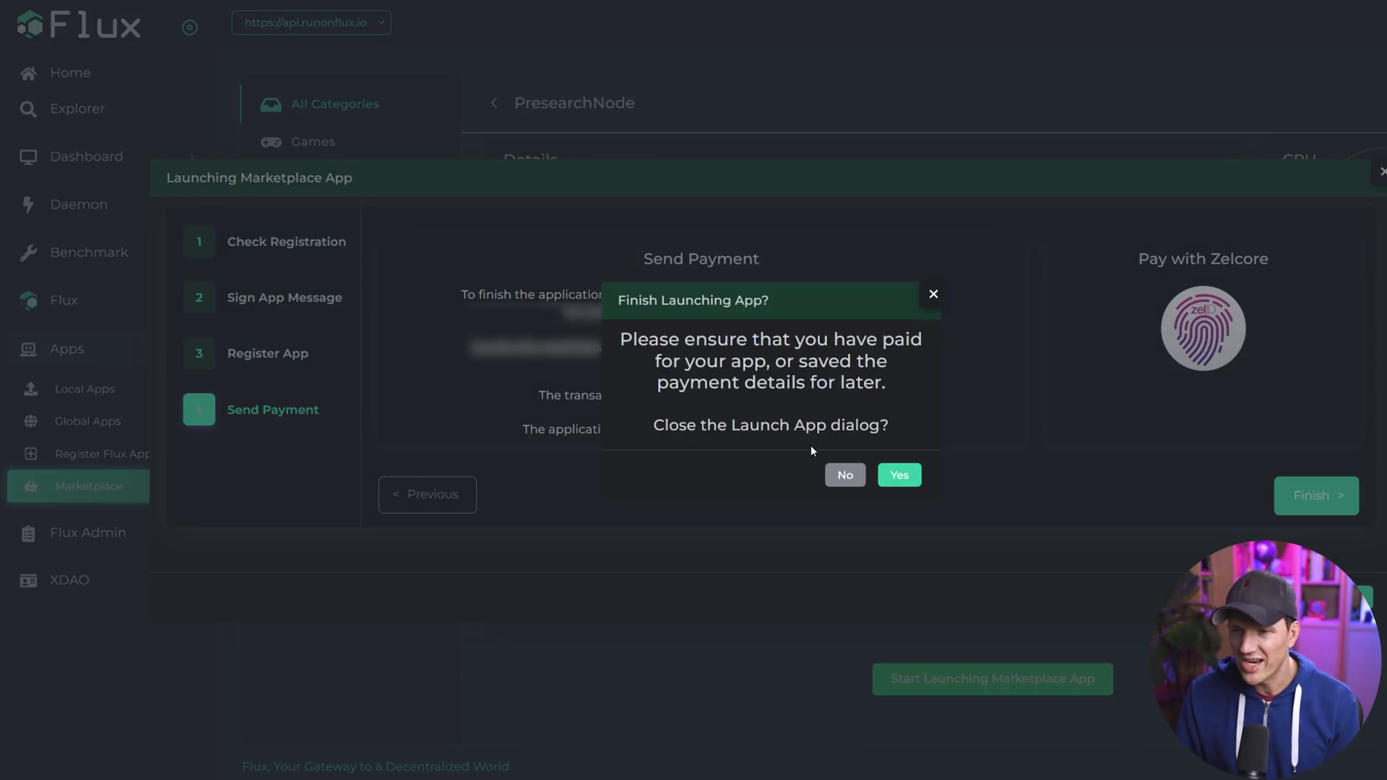
{"action": "left_click", "coordinate": [900, 475]}
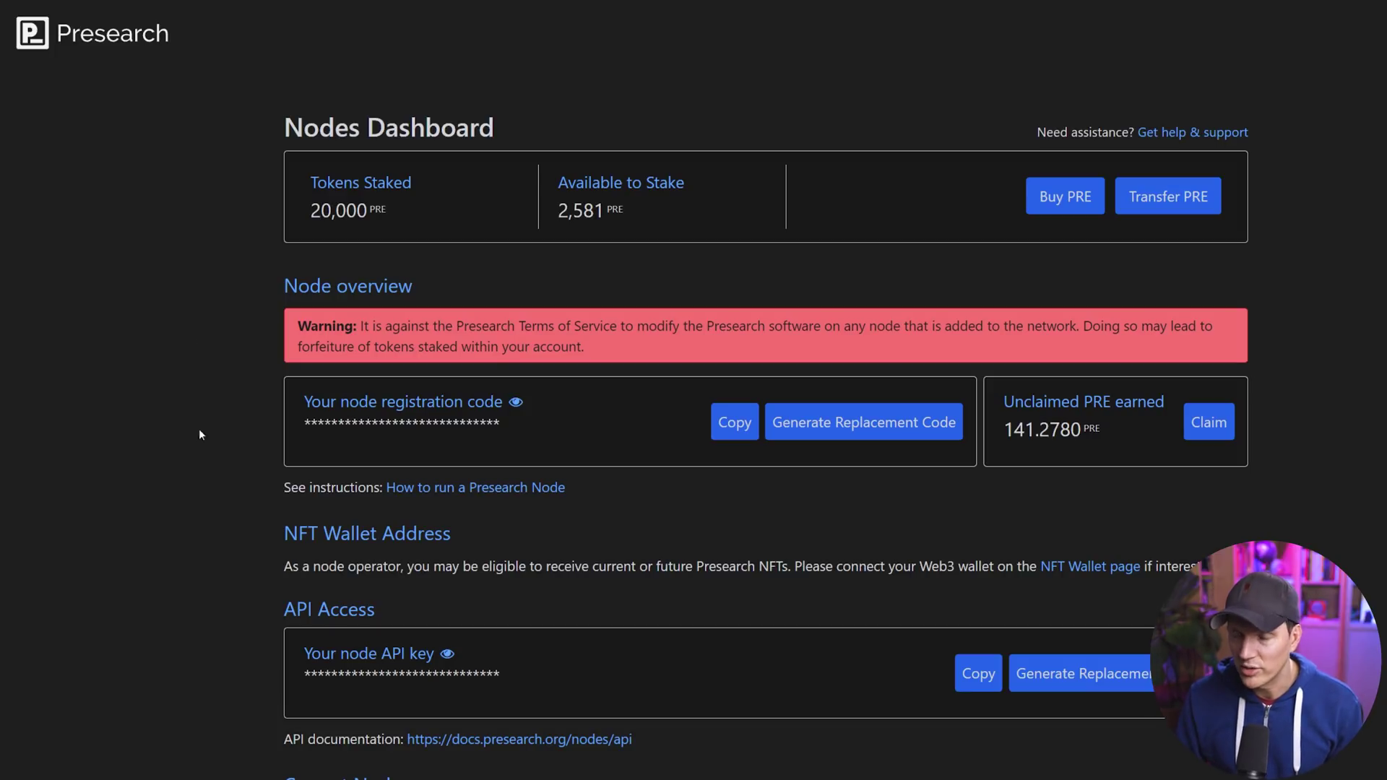
In the Presearch Nodes Dashboard, edit the undescribed node created 2022-01-13, 00:11 UTC and set its description to PRE-FLUX-NODE-01
{"action": "scroll", "coordinate": [269, 402], "scroll_direction": "down", "scroll_amount": 8}
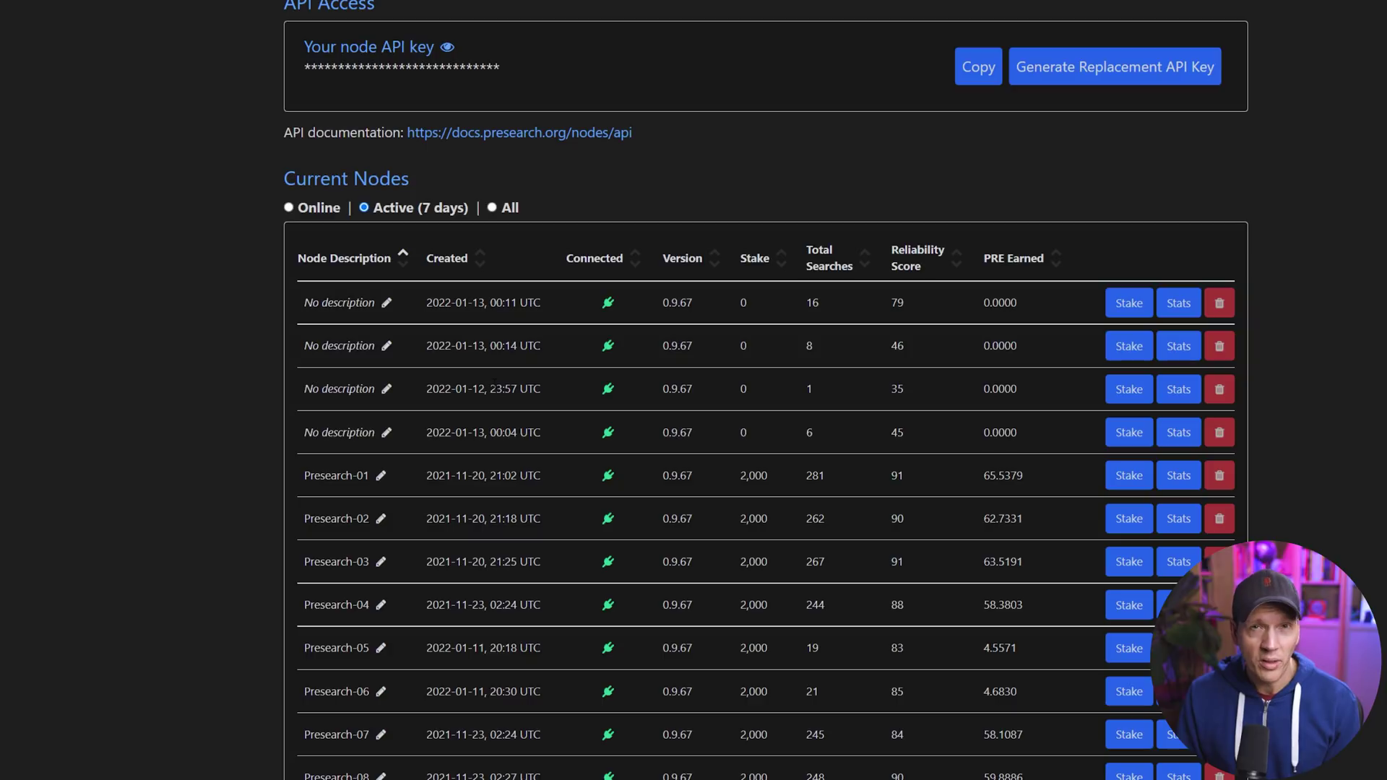
{"action": "left_click", "coordinate": [387, 432]}
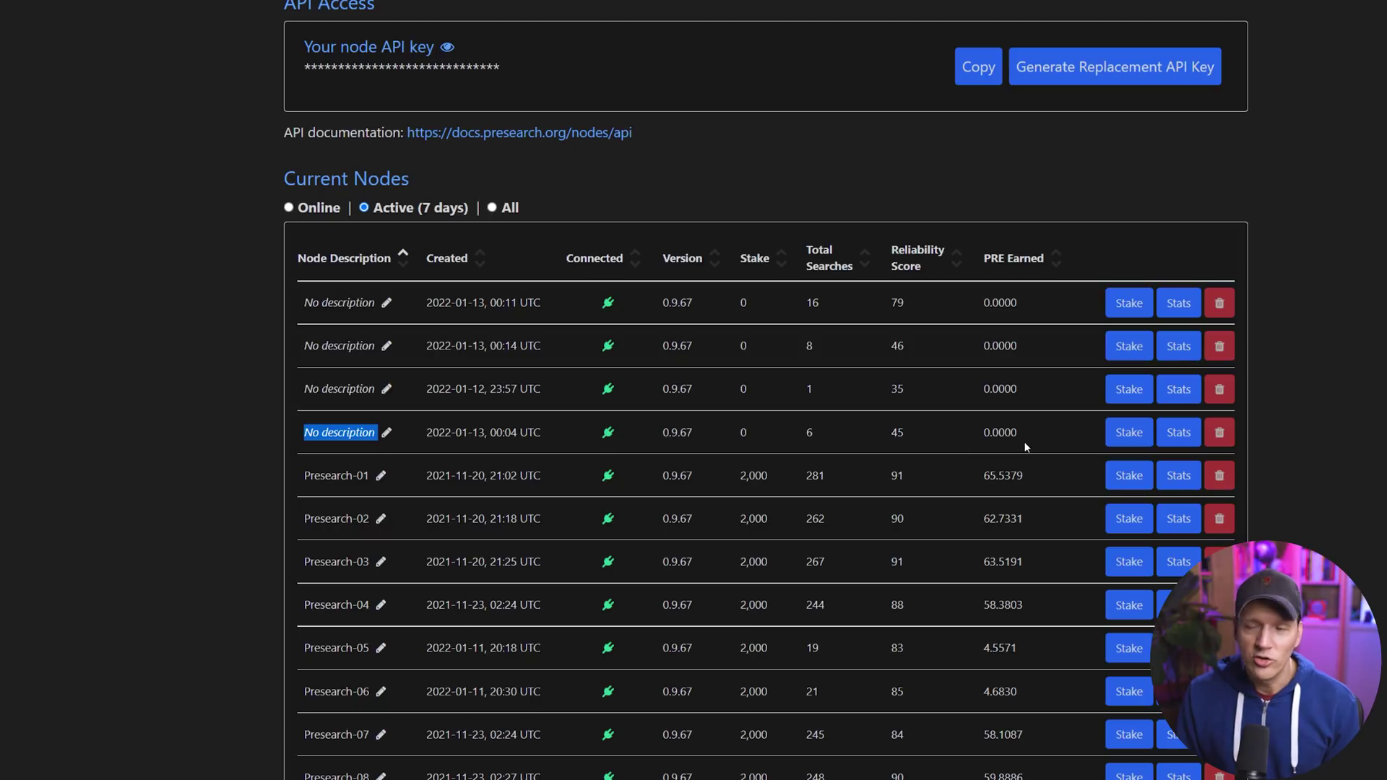
{"action": "left_click", "coordinate": [272, 429]}
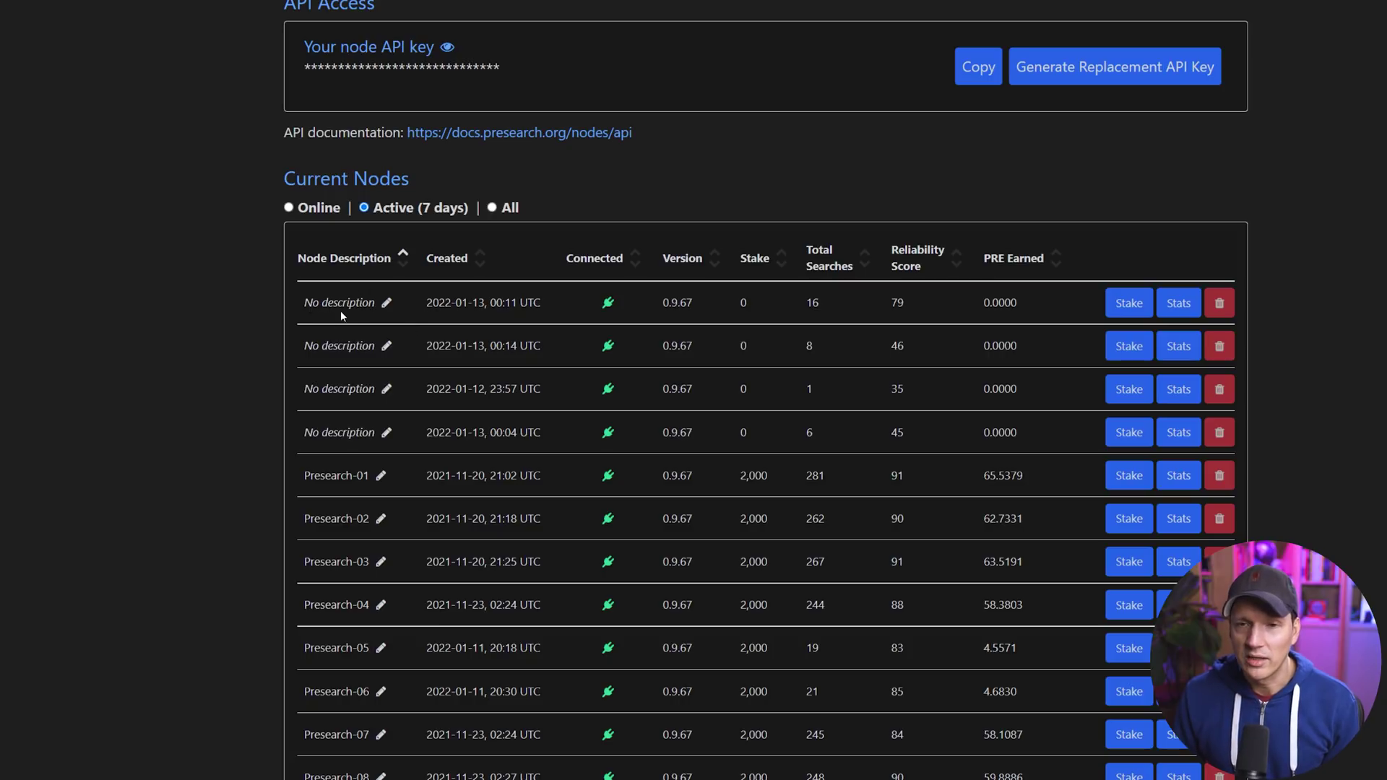
{"action": "left_click", "coordinate": [387, 305]}
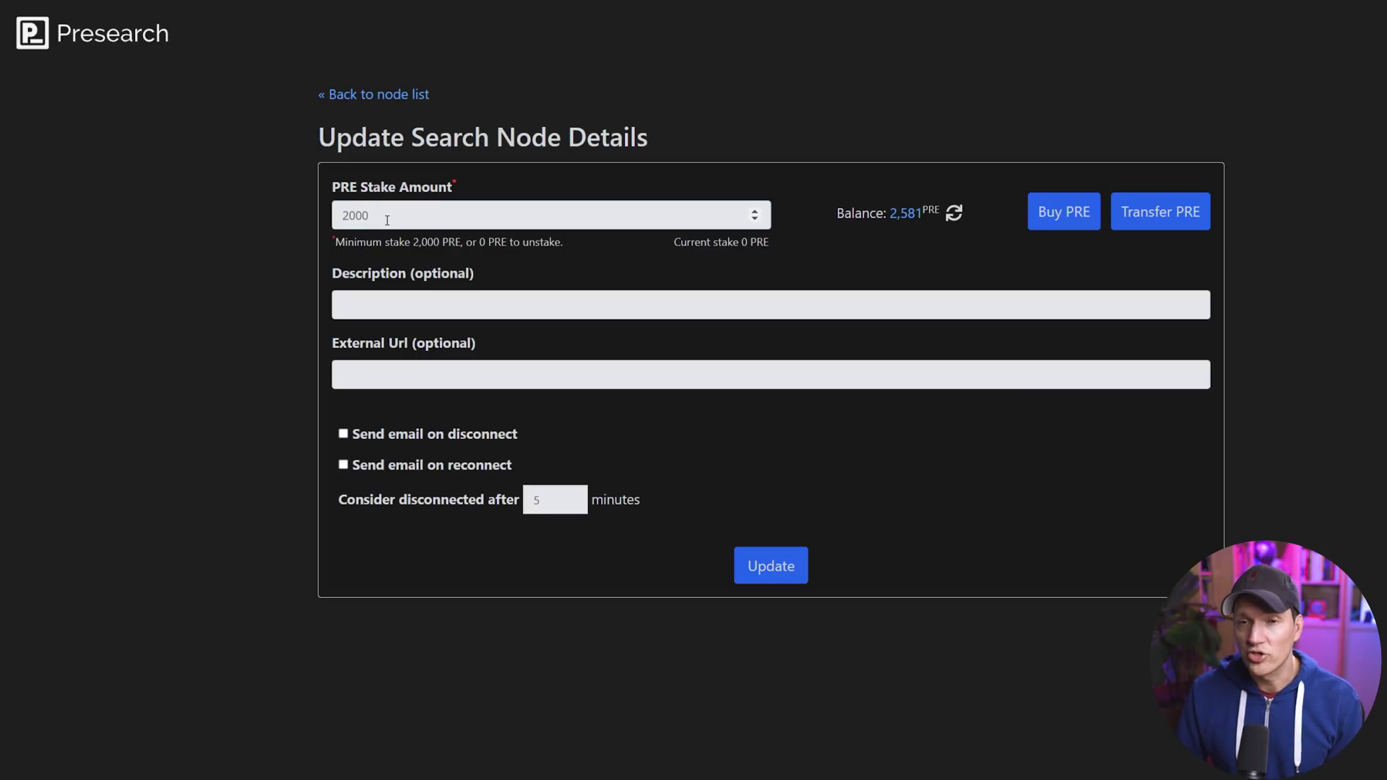
{"action": "left_click", "coordinate": [399, 305]}
{"action": "type", "text": "PRE"}
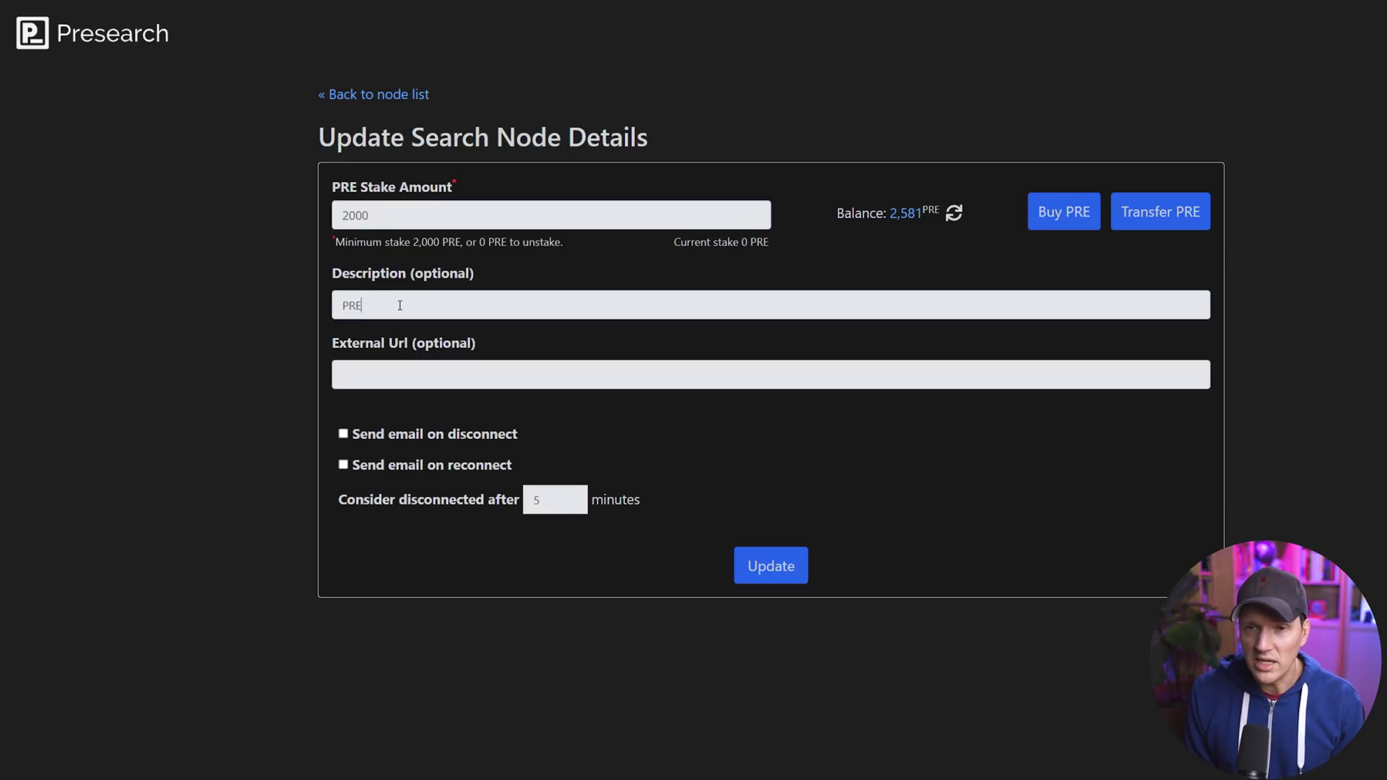
{"action": "type", "text": "-FLUX-NOD"}
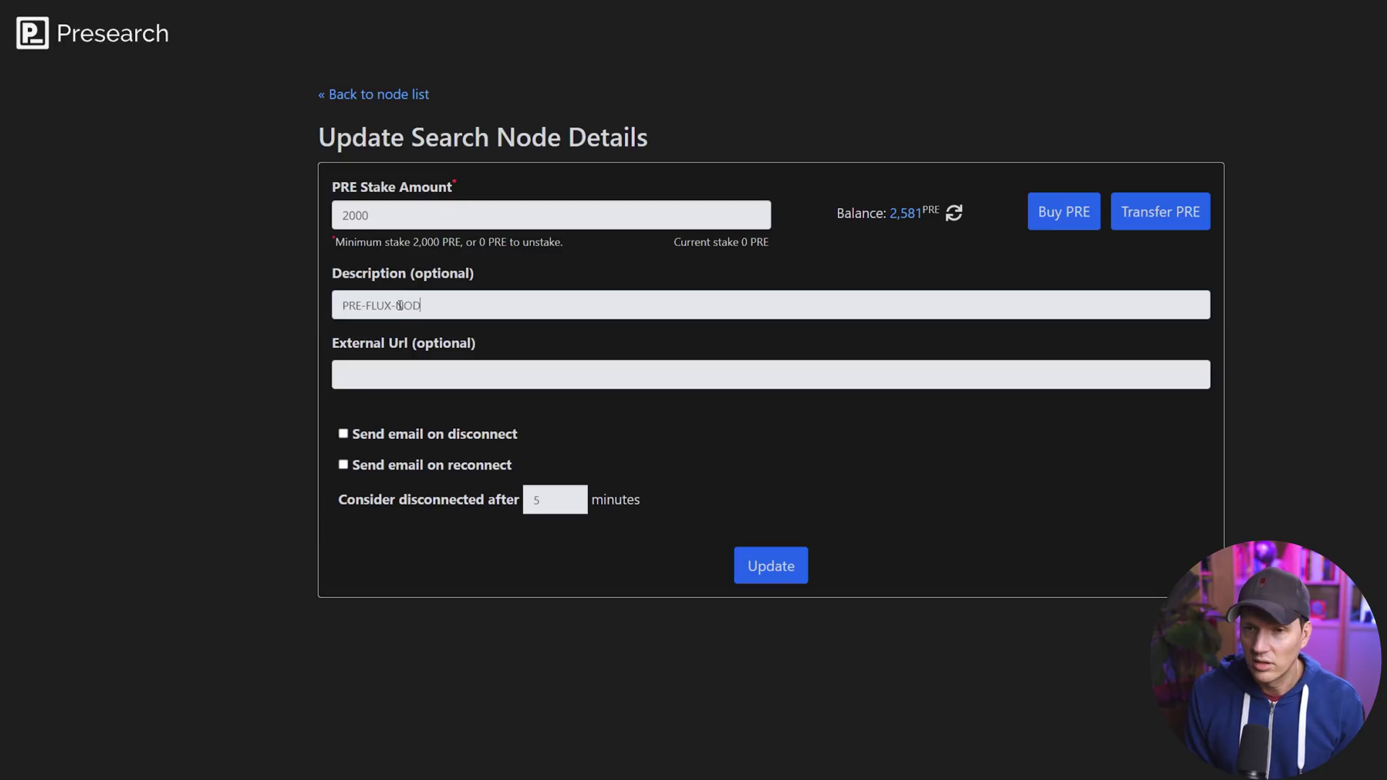
{"action": "type", "text": "E-01"}
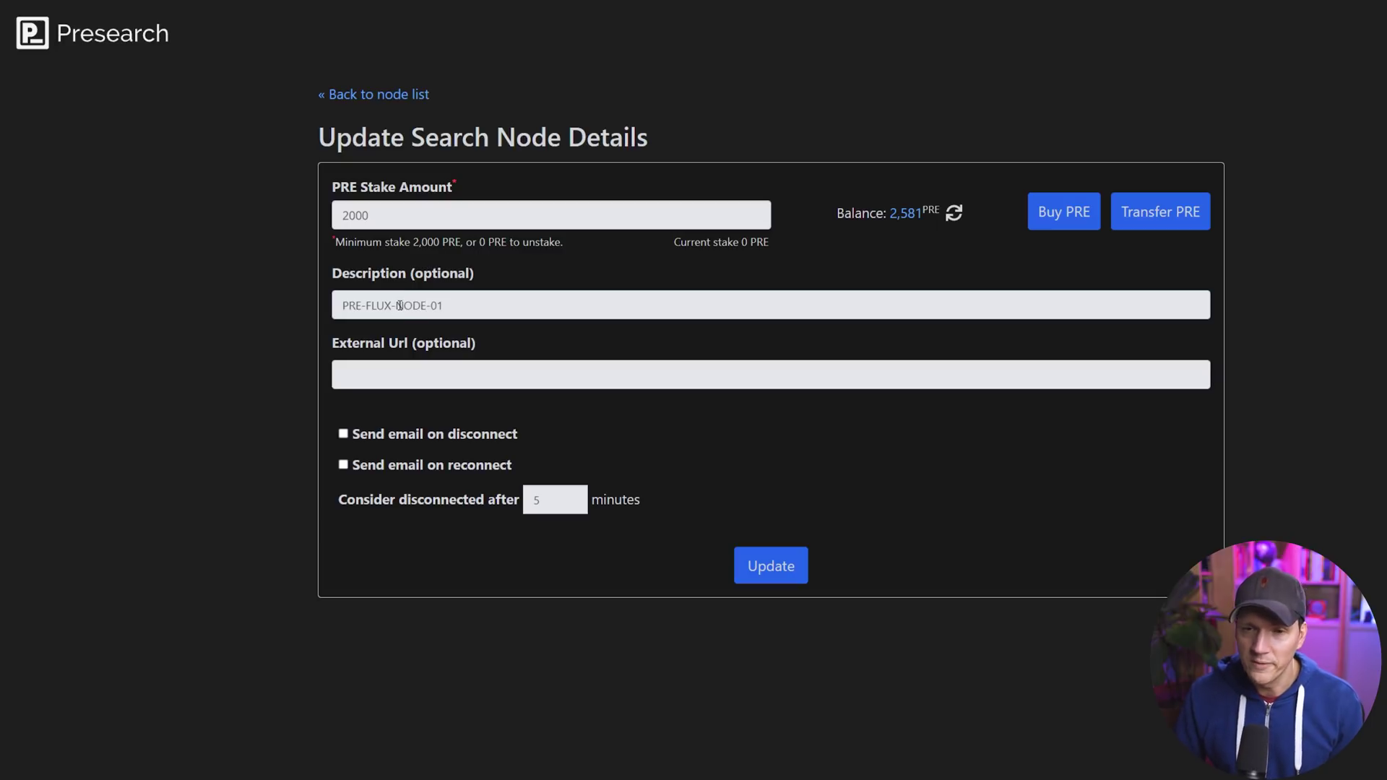
Enable the disconnect and reconnect emails for the node and submit the update with the 2000 PRE stake
{"action": "left_click", "coordinate": [362, 438]}
{"action": "left_click", "coordinate": [368, 469]}
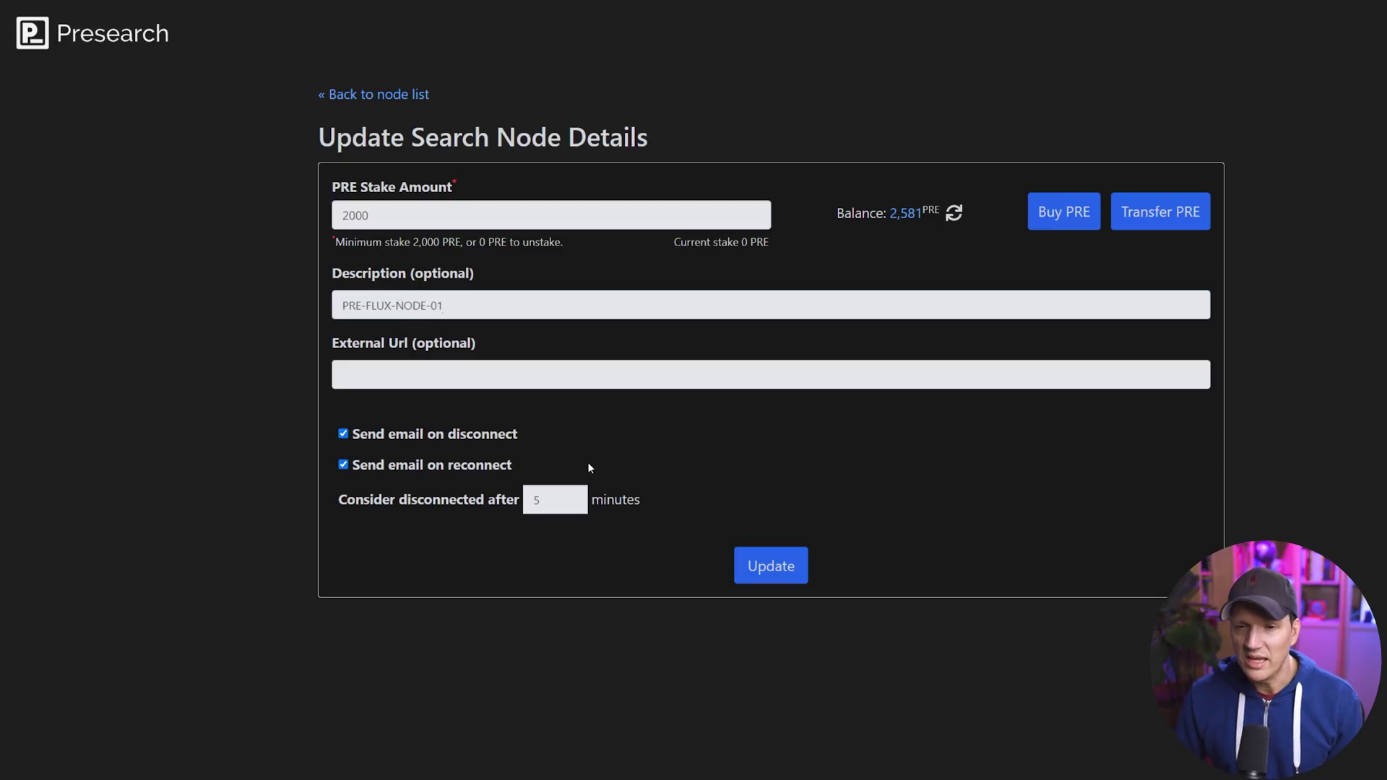
{"action": "left_click", "coordinate": [778, 569]}
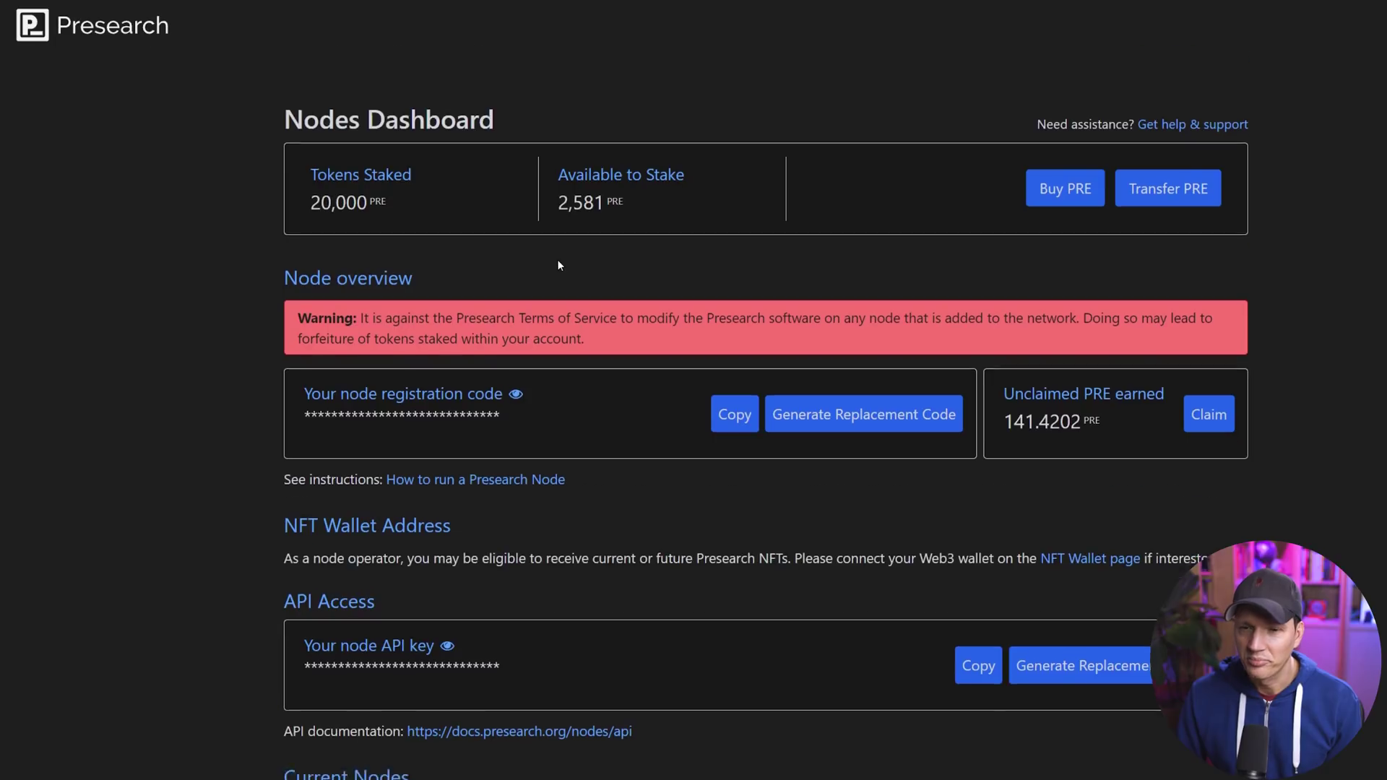
Check the PRE-FLUX-NODE-01 entry and its stake under Current Nodes, refreshing the page to get the latest data
{"action": "scroll", "coordinate": [560, 264], "scroll_direction": "down", "scroll_amount": 9}
{"action": "left_click_drag", "start_coordinate": [303, 371], "coordinate": [405, 372]}
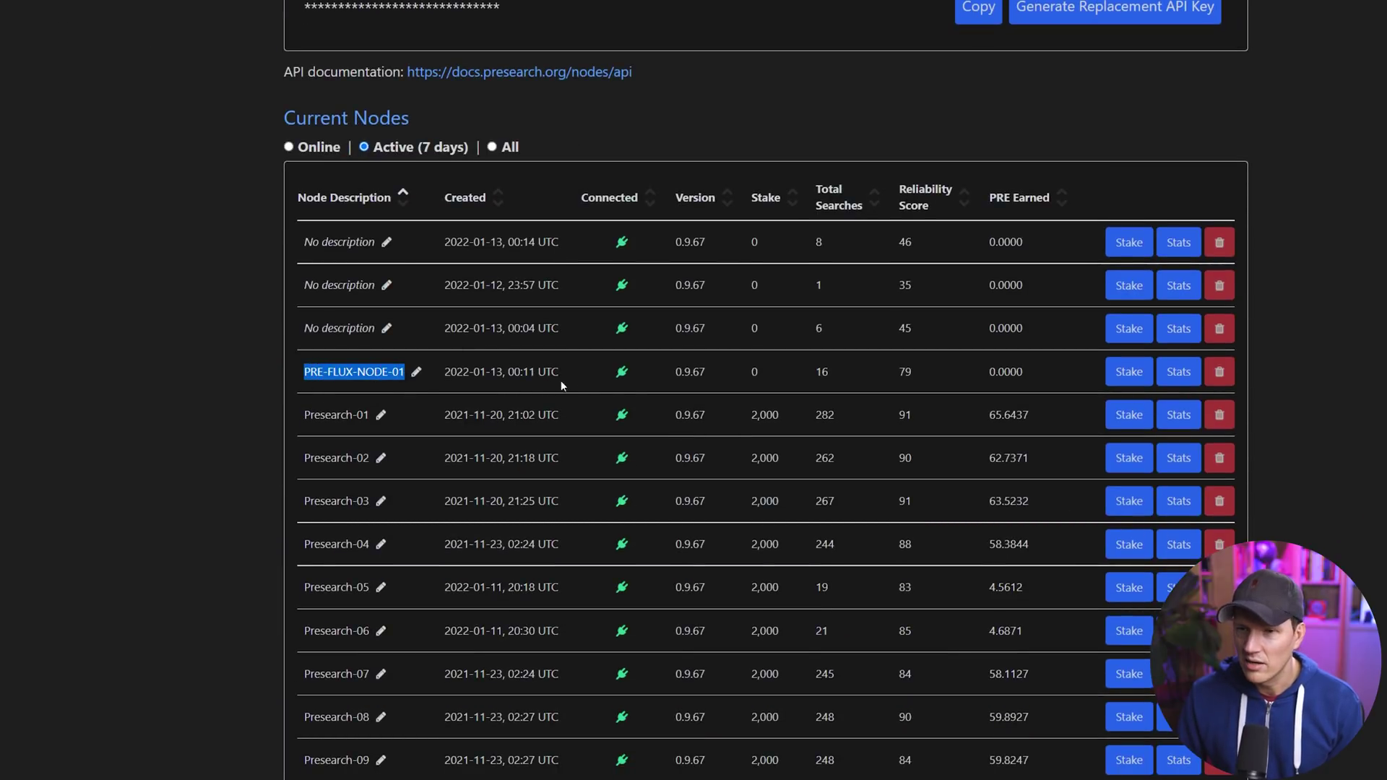
{"action": "left_click", "coordinate": [595, 382]}
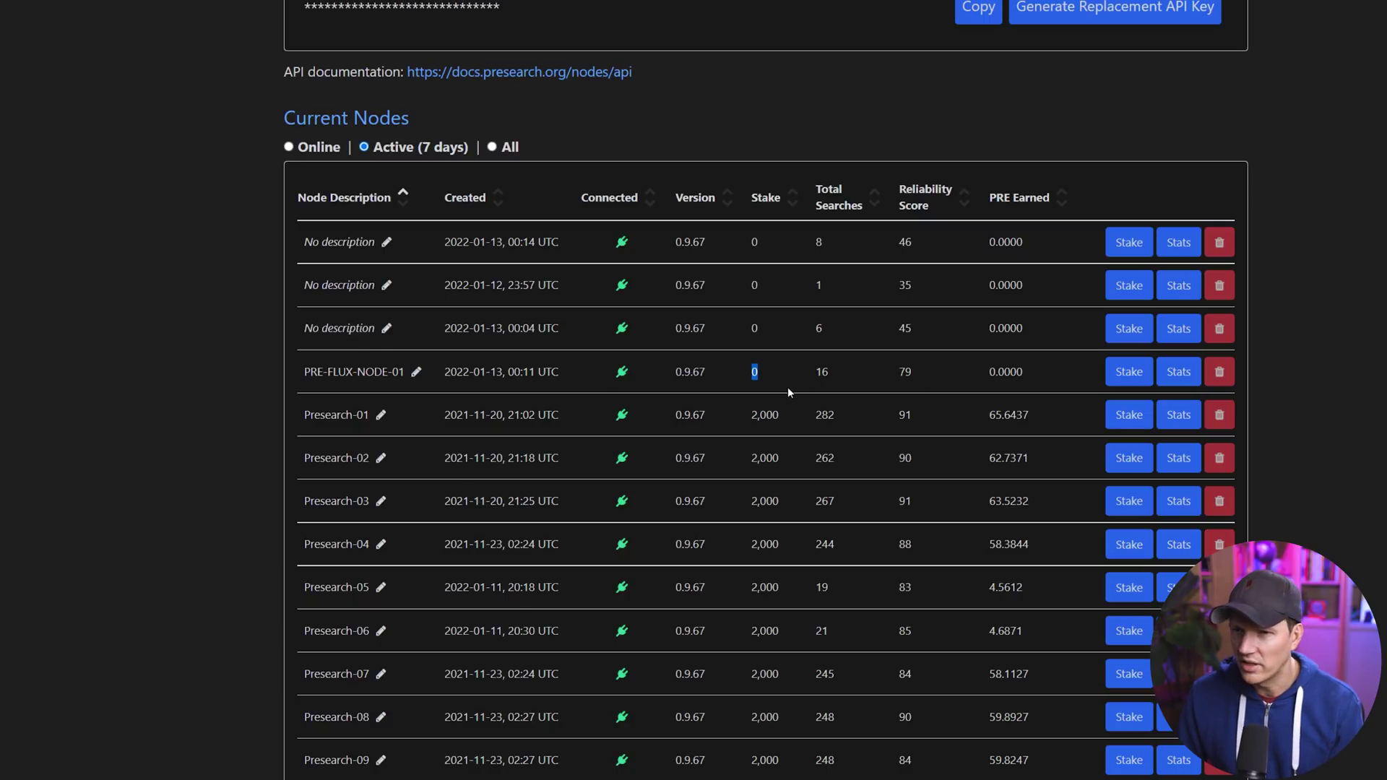
{"action": "key", "text": "F5"}
{"action": "left_click_drag", "start_coordinate": [303, 376], "coordinate": [878, 380]}
{"action": "left_click", "coordinate": [470, 349]}
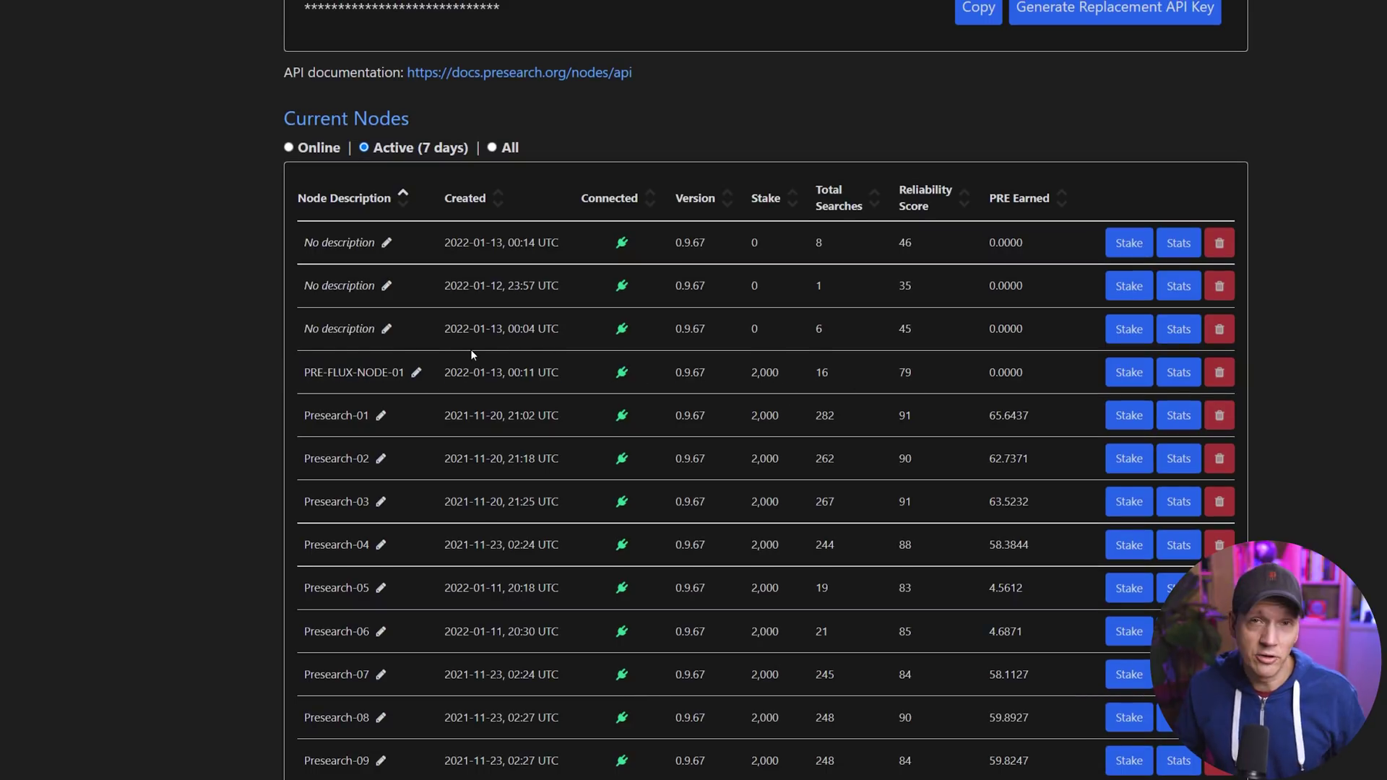